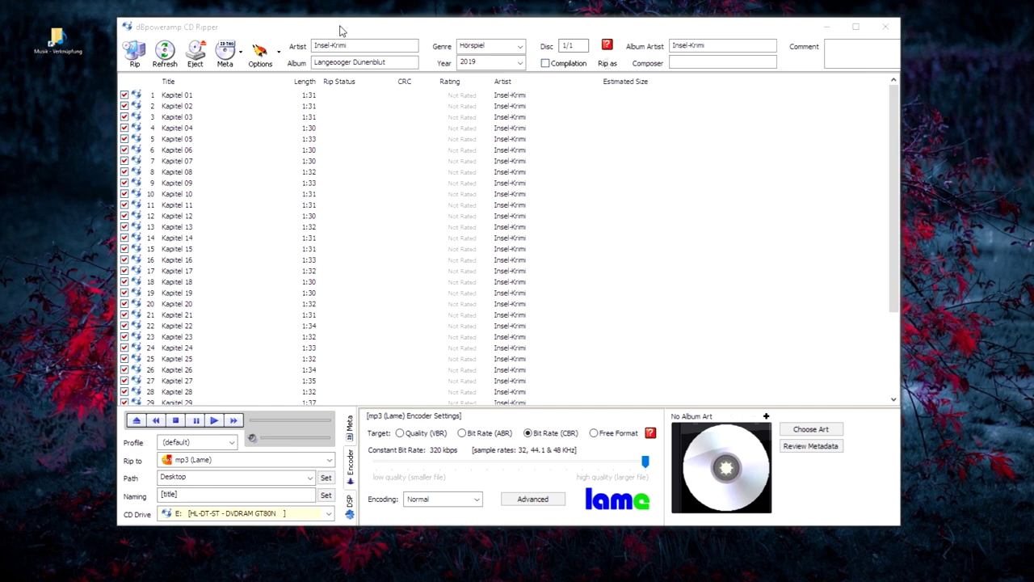
Prefix the album name with "05 - " so it reads "05 - Langeooger Dünenblut"
{"action": "left_click", "coordinate": [314, 63]}
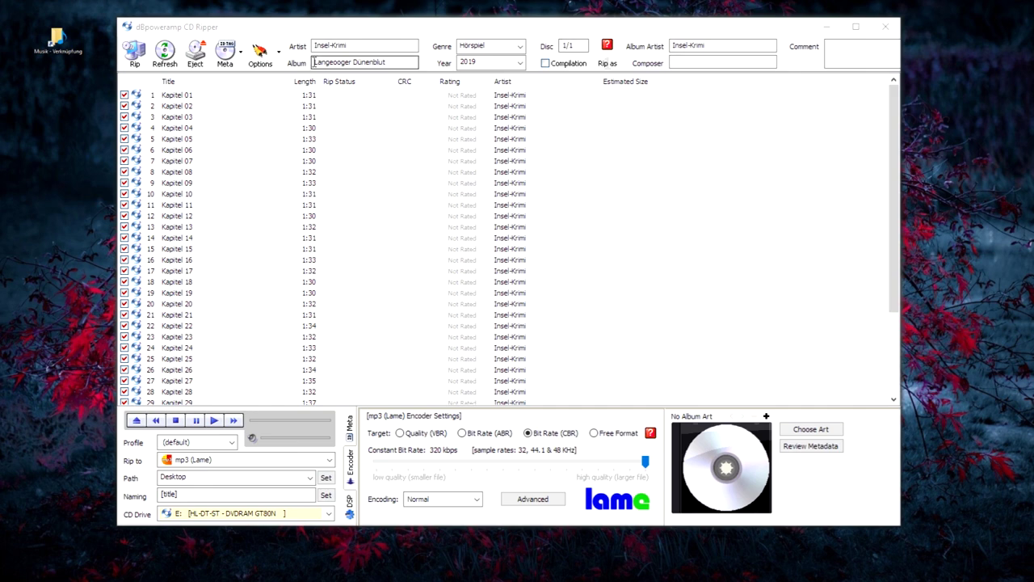
{"action": "left_click", "coordinate": [313, 62]}
{"action": "type", "text": "05 -"}
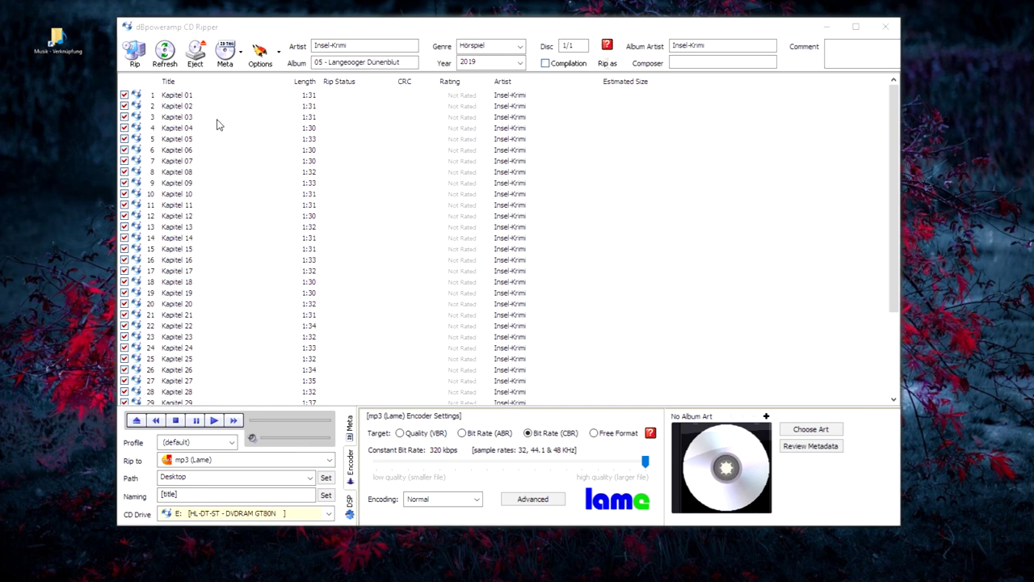
Set all the disc's tracks to rip as one single file covering the full CD range
{"action": "scroll", "coordinate": [216, 125], "scroll_direction": "down", "scroll_amount": 4}
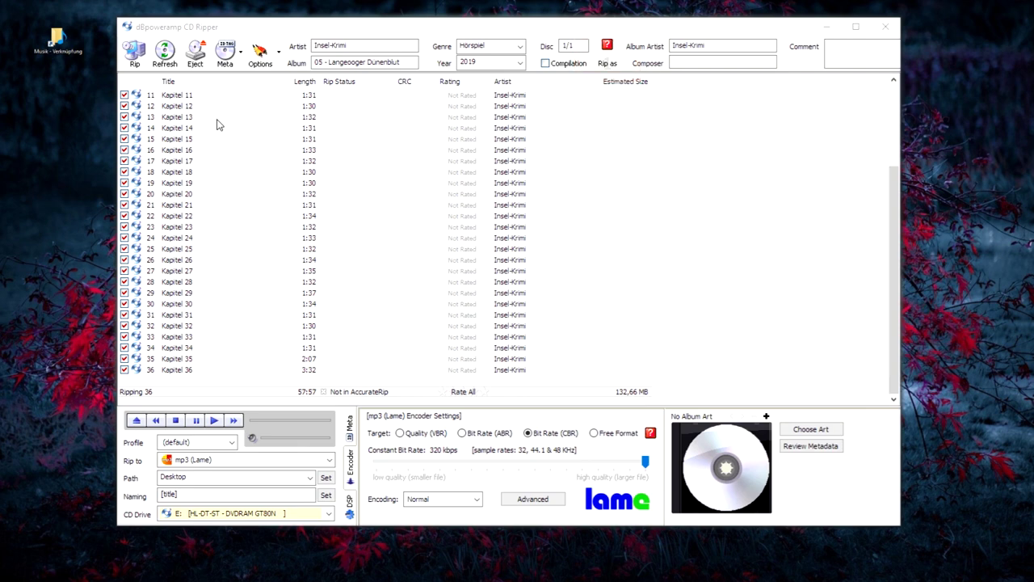
{"action": "left_click", "coordinate": [607, 63]}
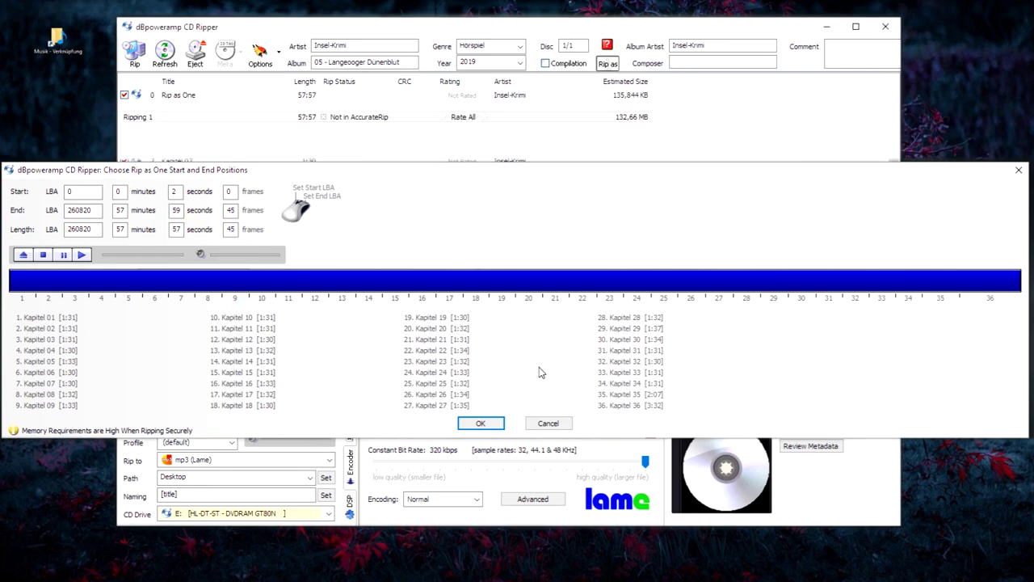
{"action": "left_click", "coordinate": [480, 423]}
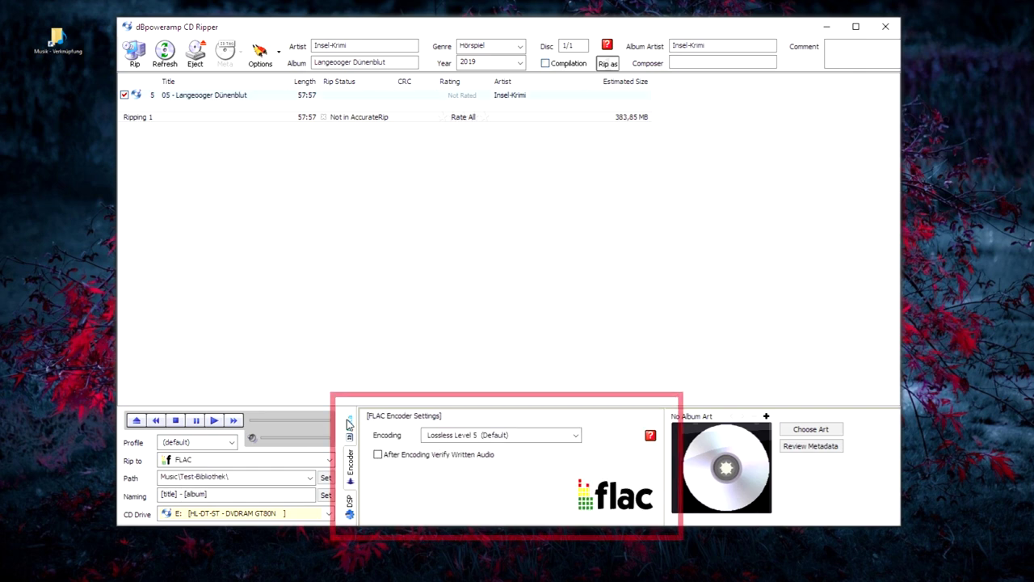
Add a Label tag with the value "Contendo Media" to the track's metadata
{"action": "left_click", "coordinate": [349, 423]}
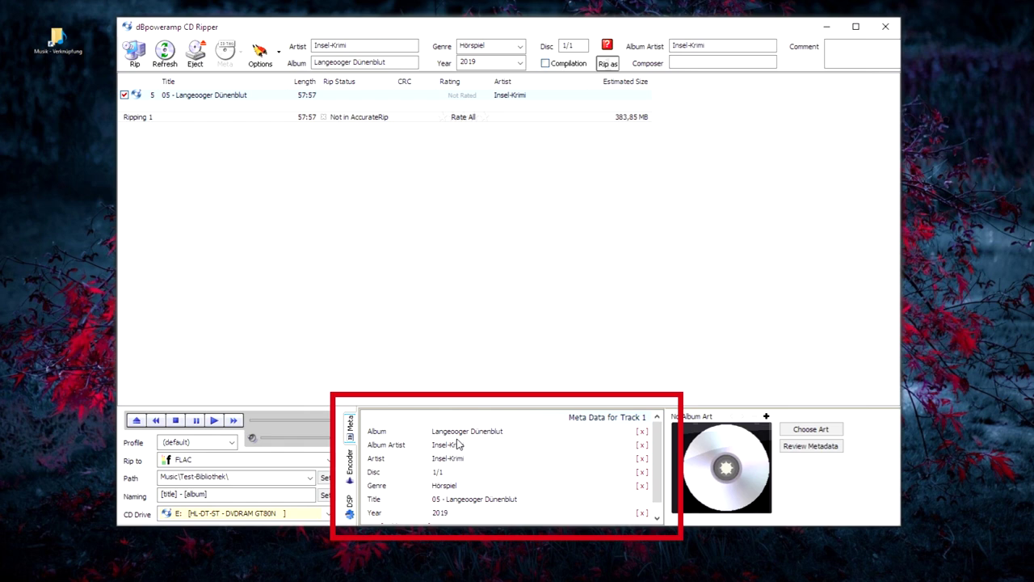
{"action": "scroll", "coordinate": [457, 444], "scroll_direction": "down", "scroll_amount": 1}
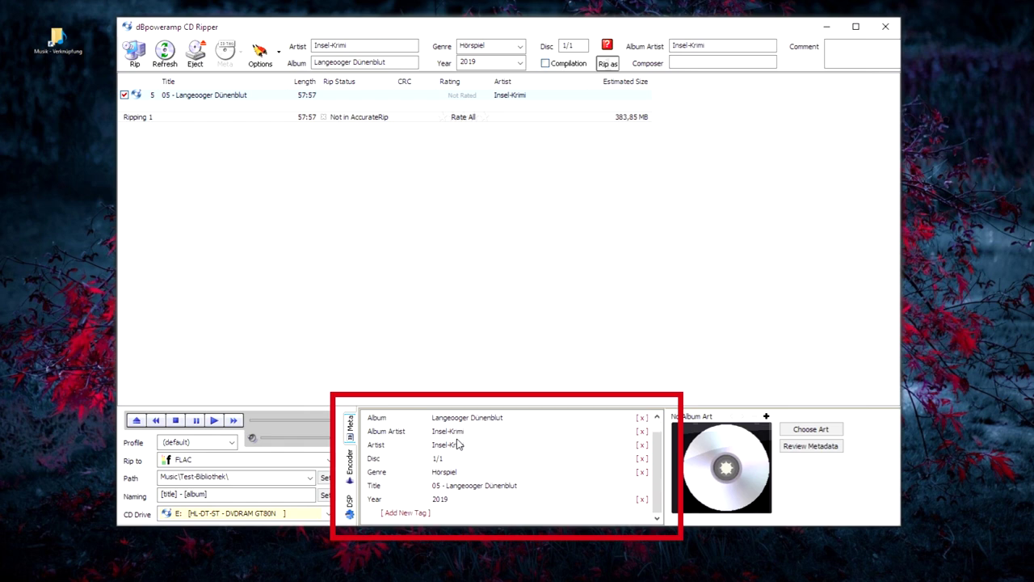
{"action": "left_click", "coordinate": [400, 514]}
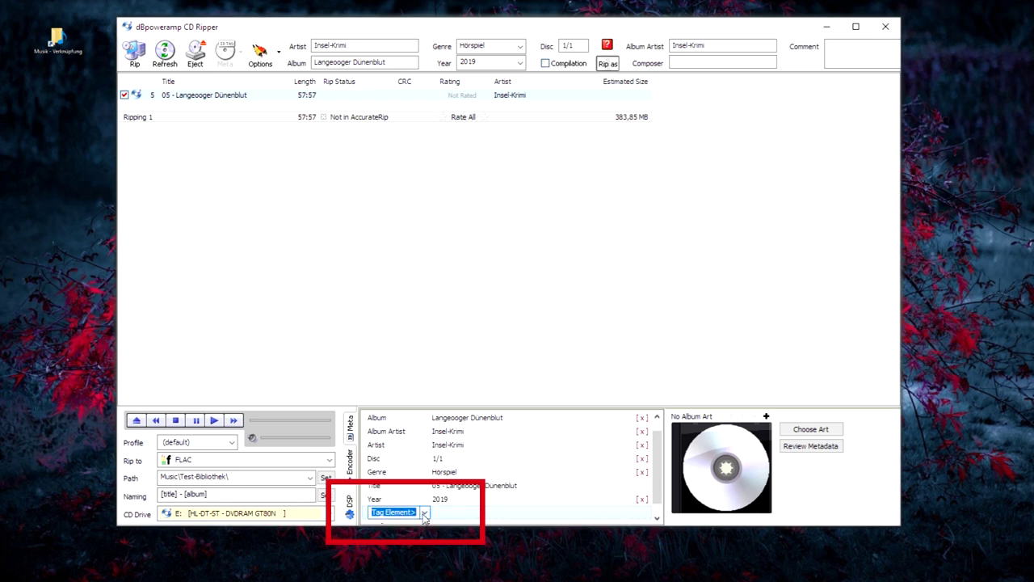
{"action": "left_click", "coordinate": [425, 514]}
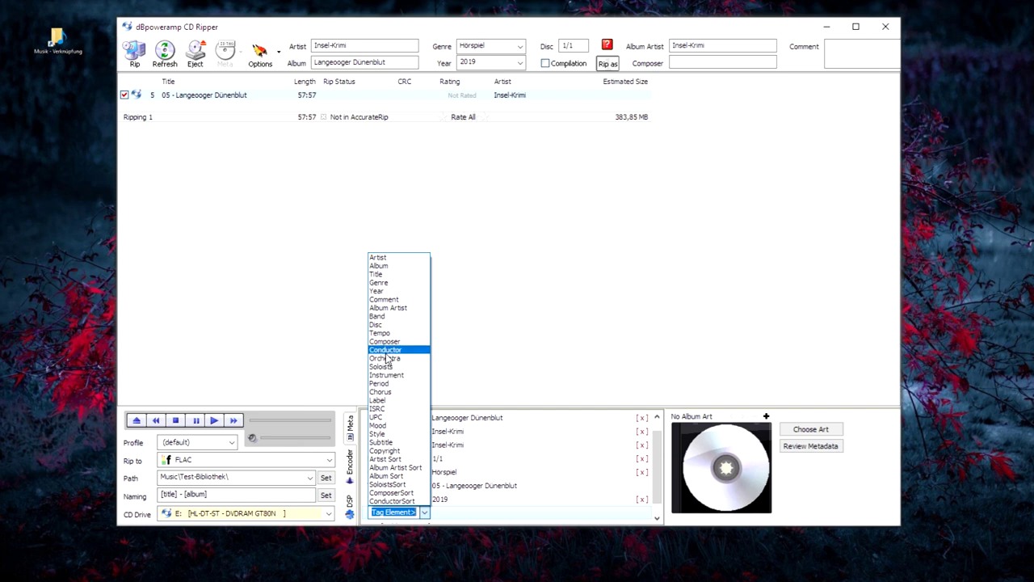
{"action": "left_click", "coordinate": [383, 400]}
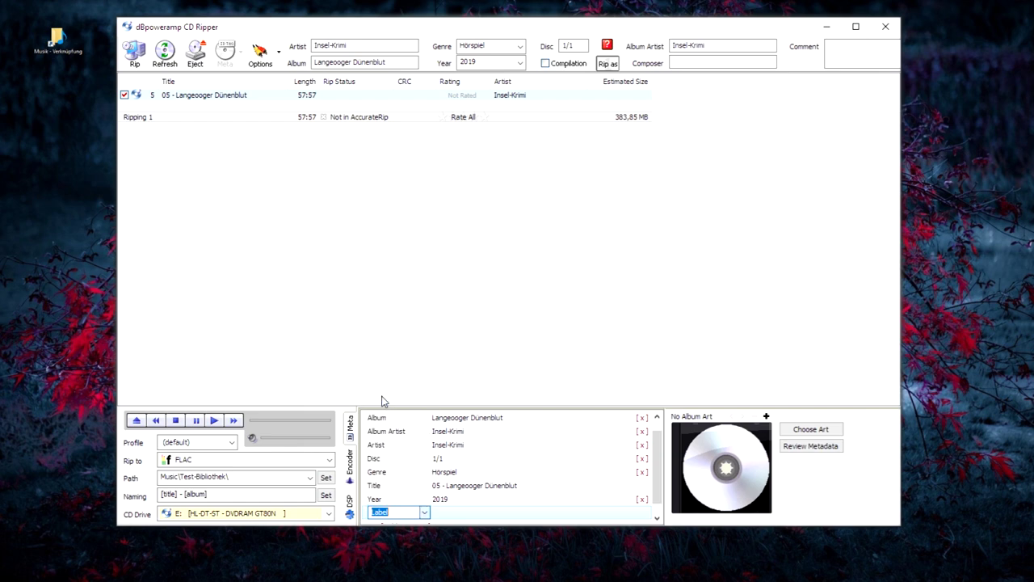
{"action": "left_click", "coordinate": [469, 510]}
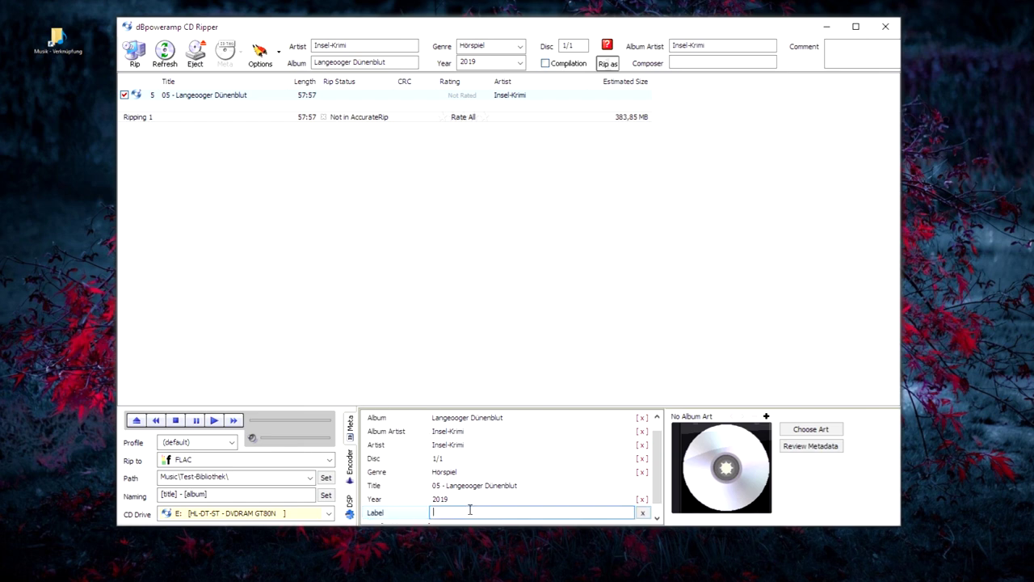
{"action": "type", "text": "Contendioo Media"}
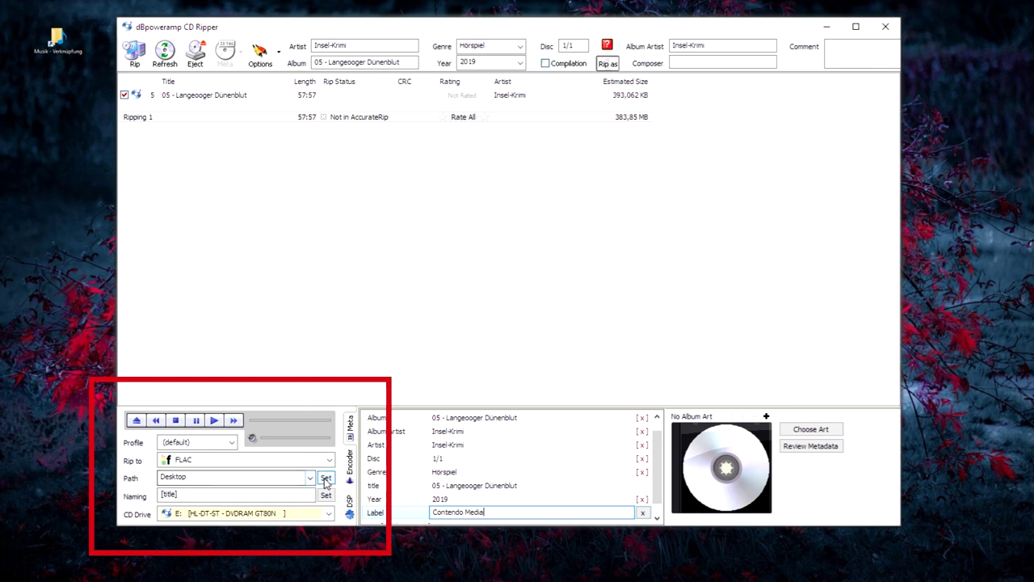
Set the rip output path to the Test-Bibliothek folder inside Musik
{"action": "left_click", "coordinate": [326, 478]}
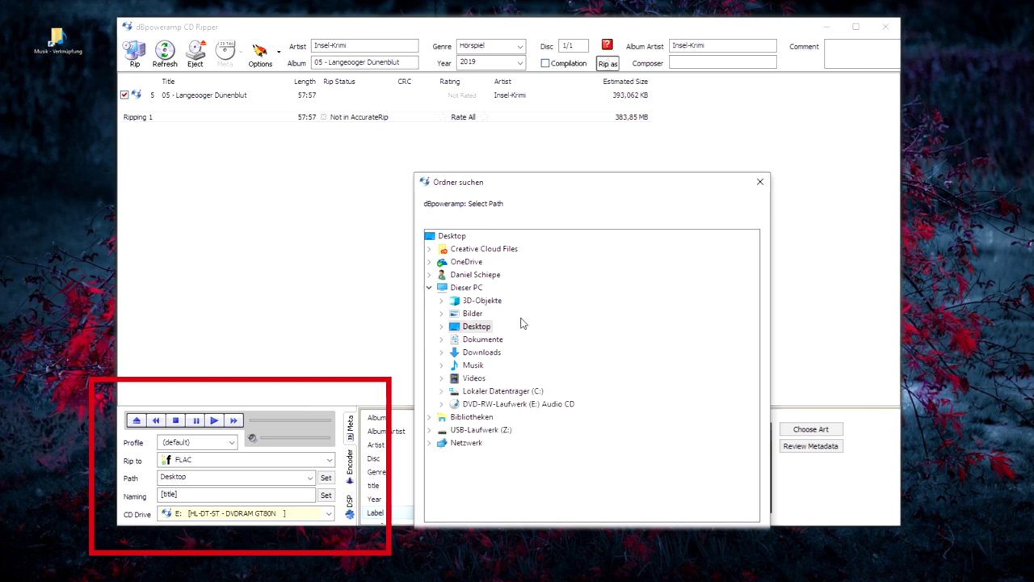
{"action": "left_click", "coordinate": [475, 368]}
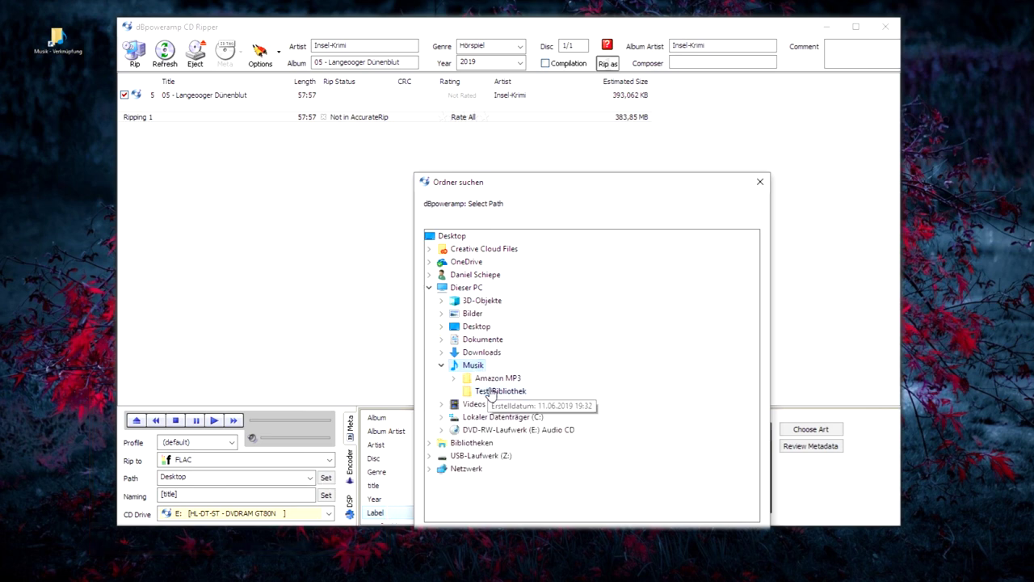
{"action": "left_click", "coordinate": [491, 391]}
{"action": "key", "text": "Return"}
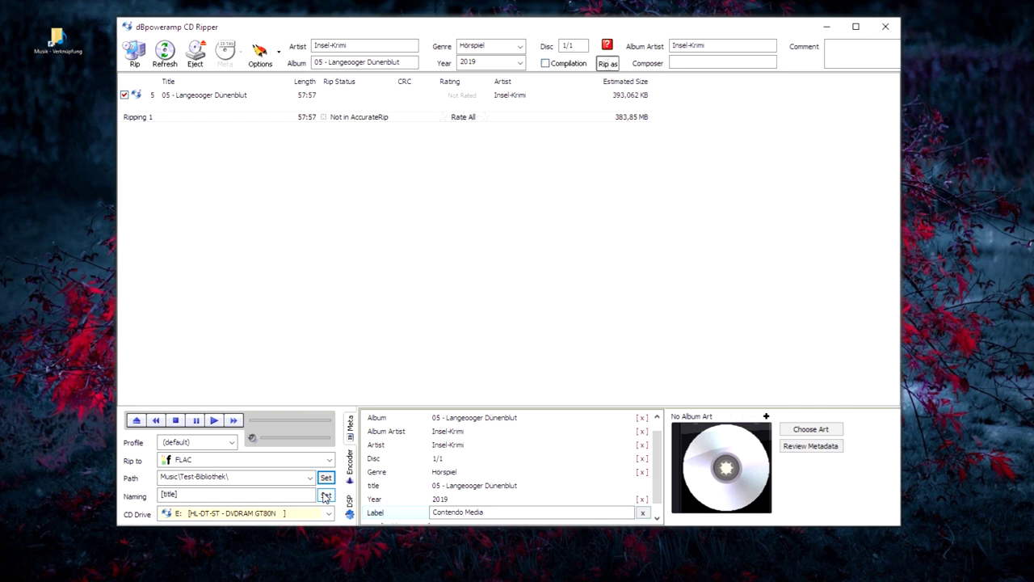
Set the file naming scheme to "[title] - [album]" and apply it
{"action": "left_click", "coordinate": [326, 496]}
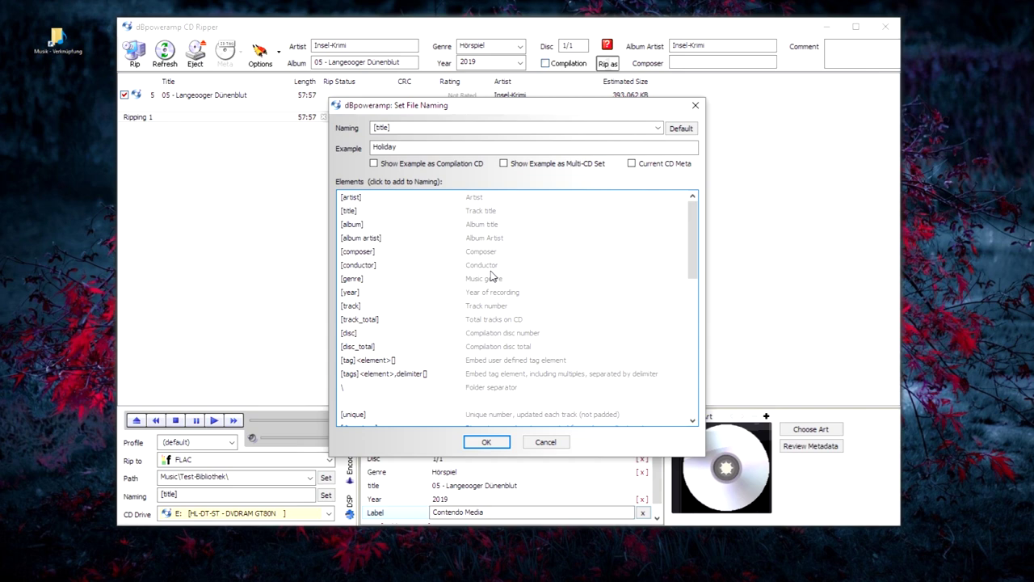
{"action": "left_click", "coordinate": [375, 127]}
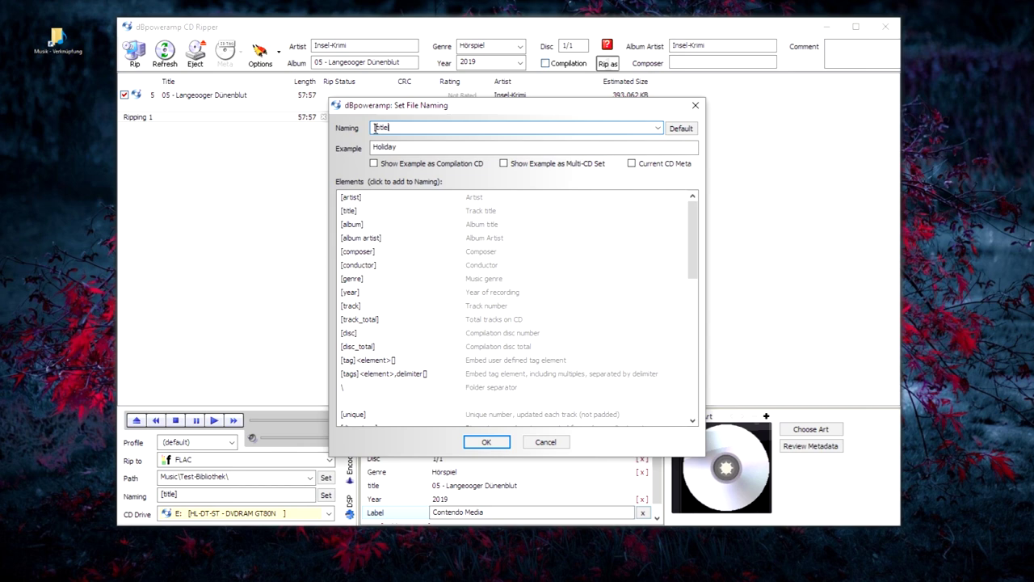
{"action": "left_click", "coordinate": [352, 225]}
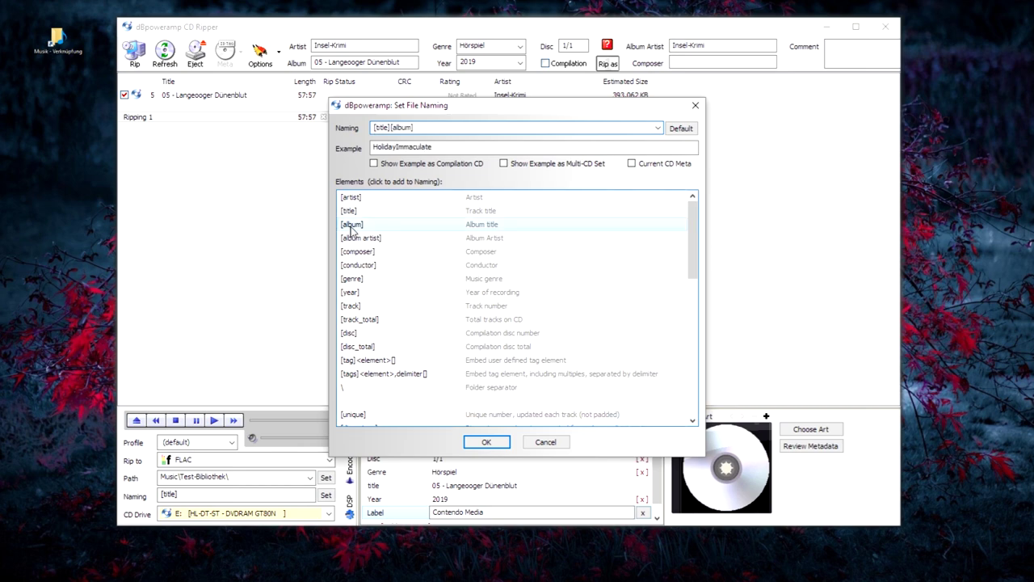
{"action": "left_click", "coordinate": [391, 127]}
{"action": "type", "text": "-"}
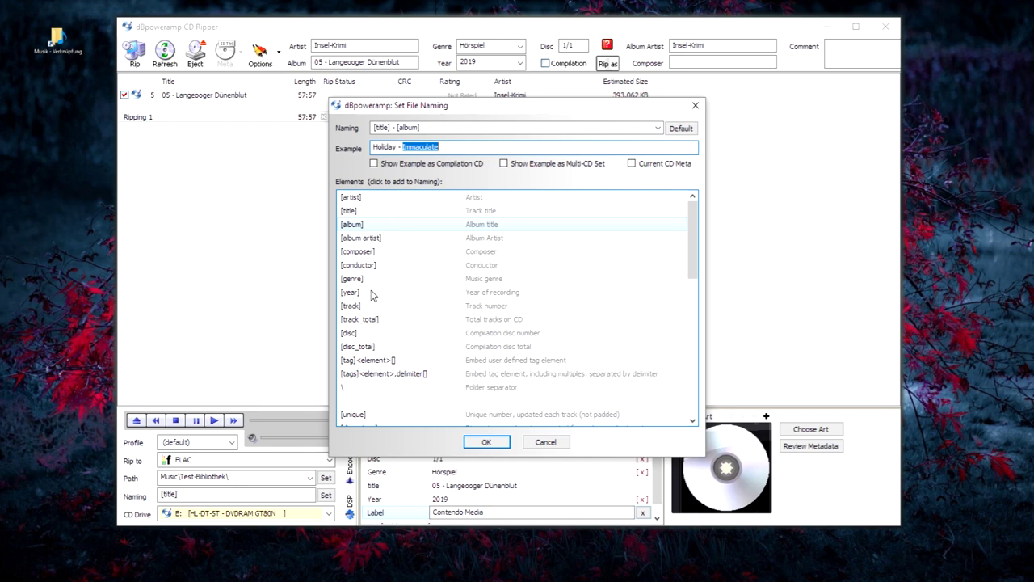
{"action": "key", "text": "Return"}
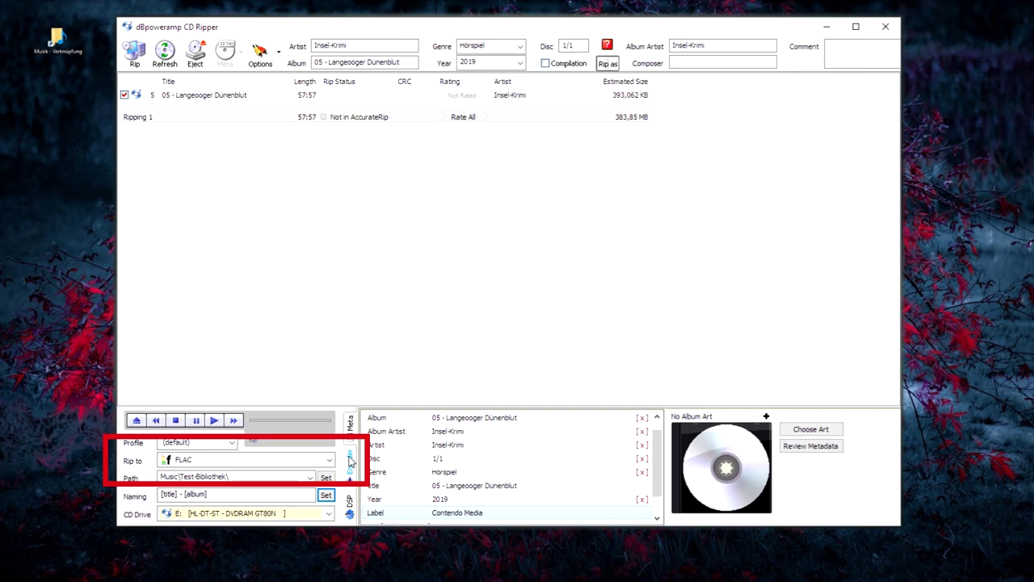
Switch the rip format to Multi Encoder and add a Wave and a FLAC encoder to it
{"action": "left_click", "coordinate": [349, 459]}
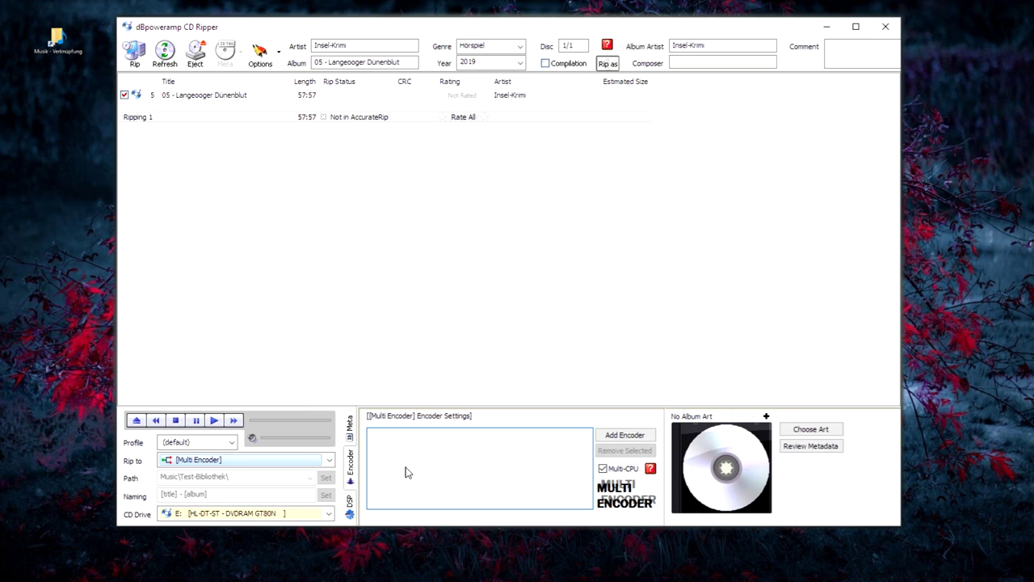
{"action": "double_click", "coordinate": [407, 473]}
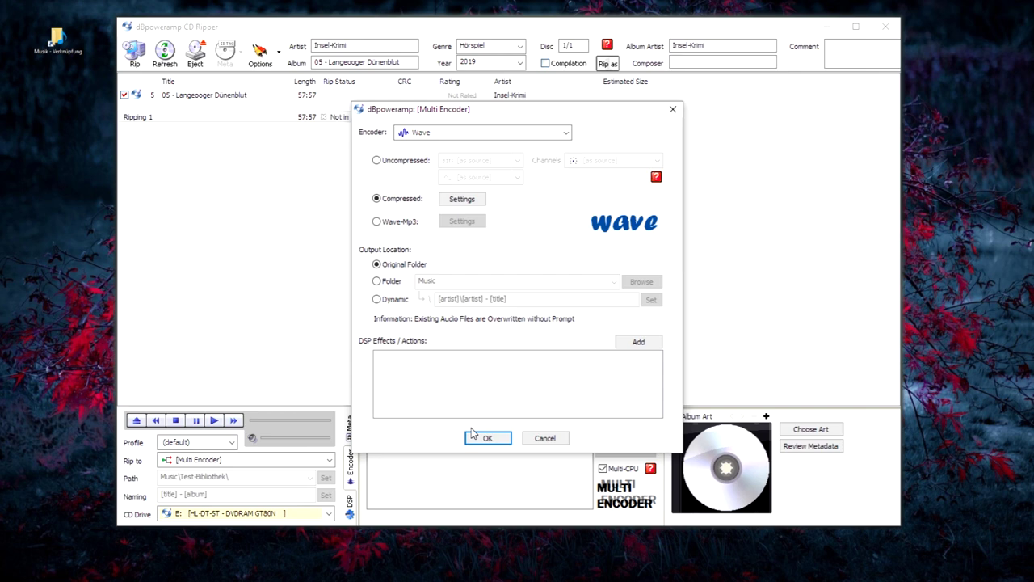
{"action": "key", "text": "f"}
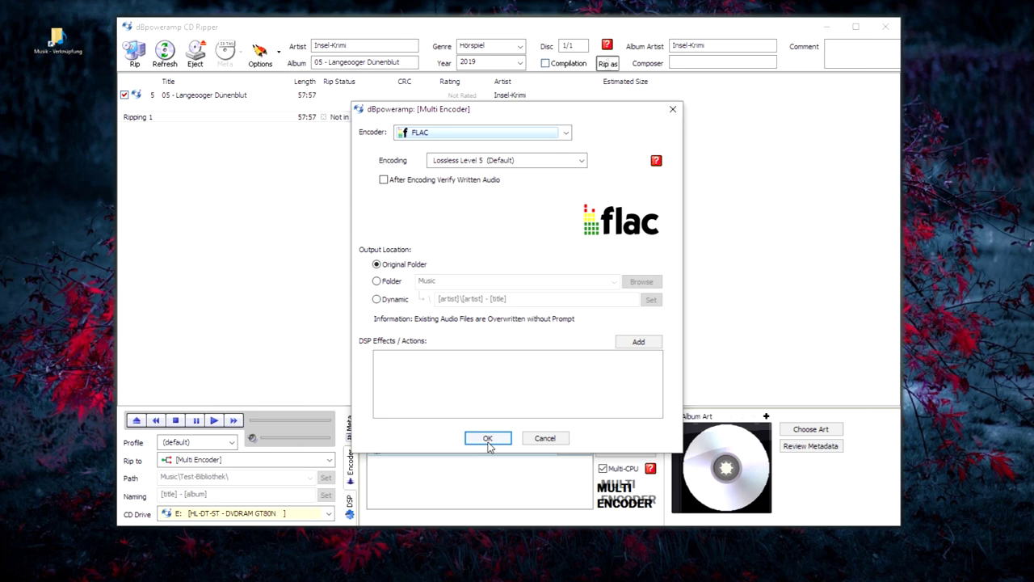
{"action": "left_click", "coordinate": [488, 439]}
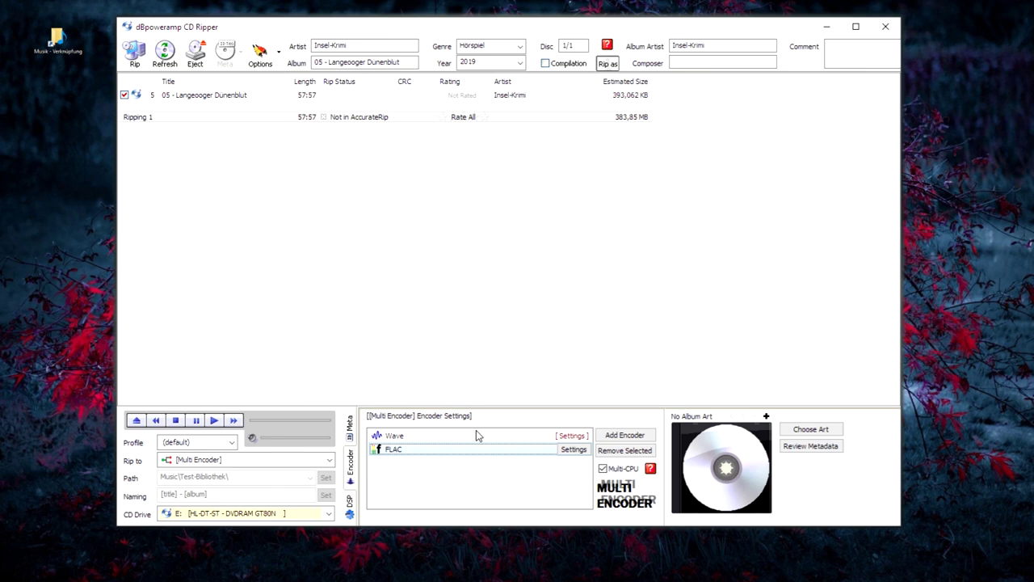
{"action": "key", "text": "Down"}
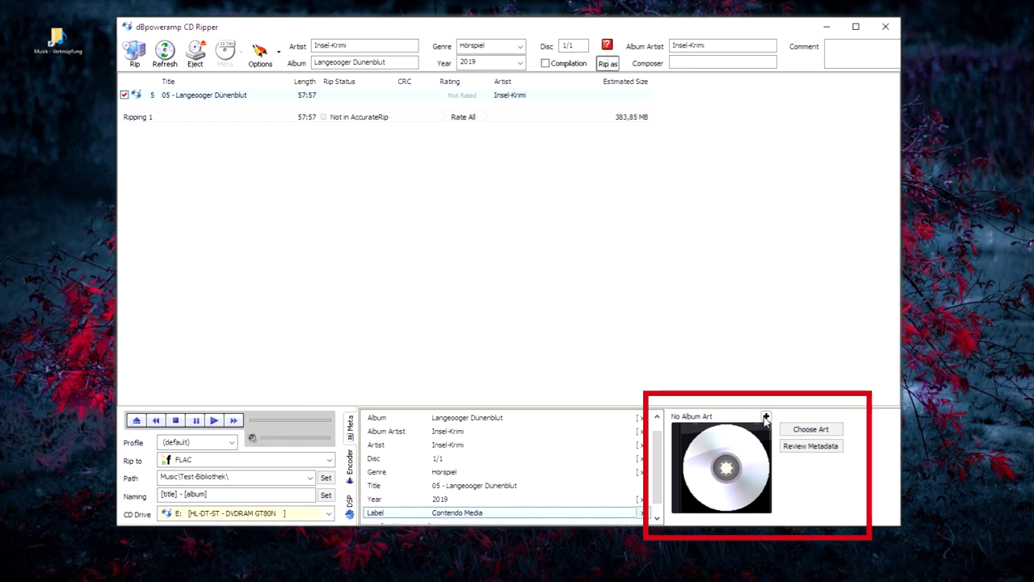
Load cover-inselkrimi-05.jpg from the Desktop as the album art
{"action": "left_click", "coordinate": [767, 417]}
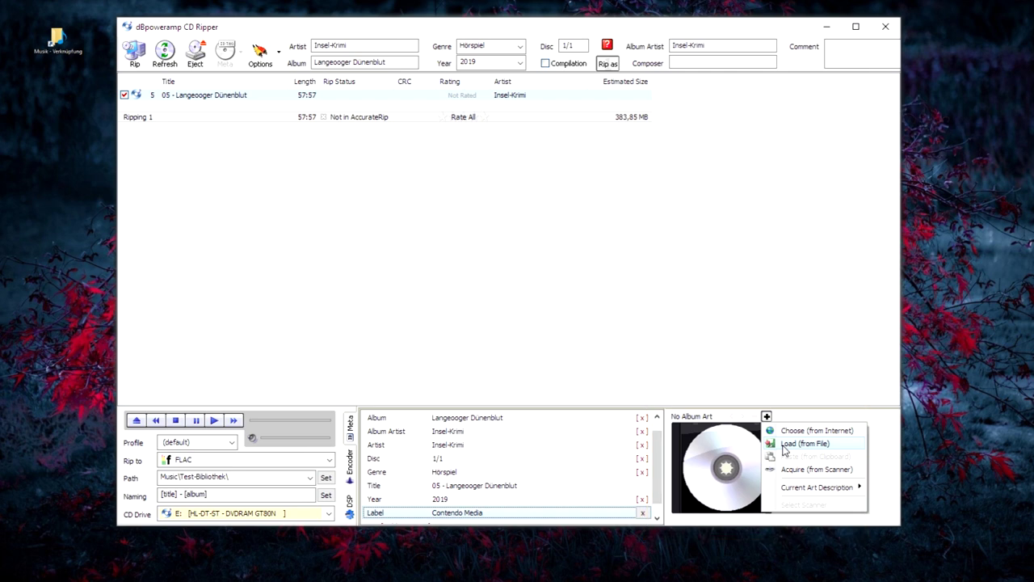
{"action": "left_click", "coordinate": [783, 449]}
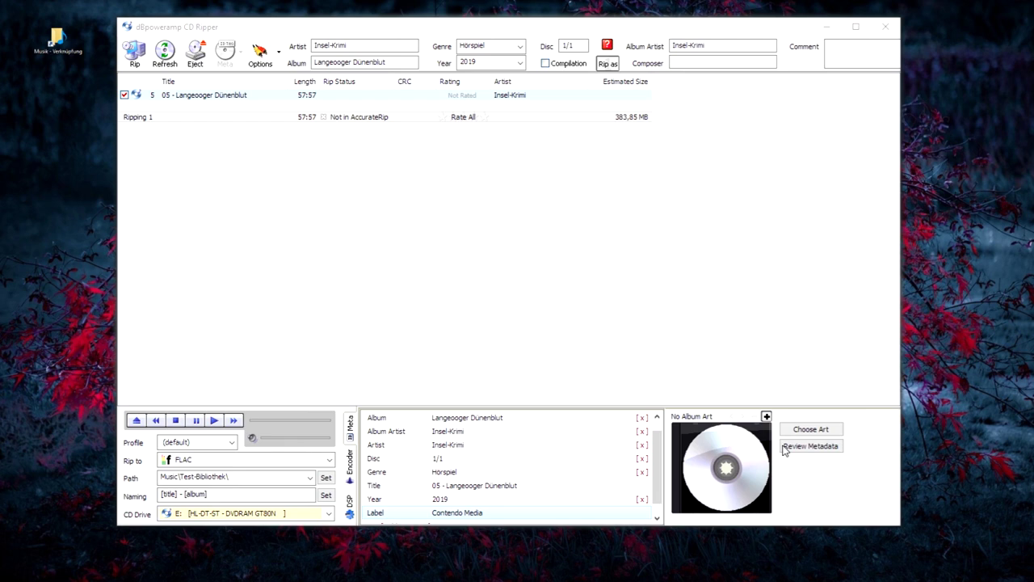
{"action": "left_click", "coordinate": [329, 128]}
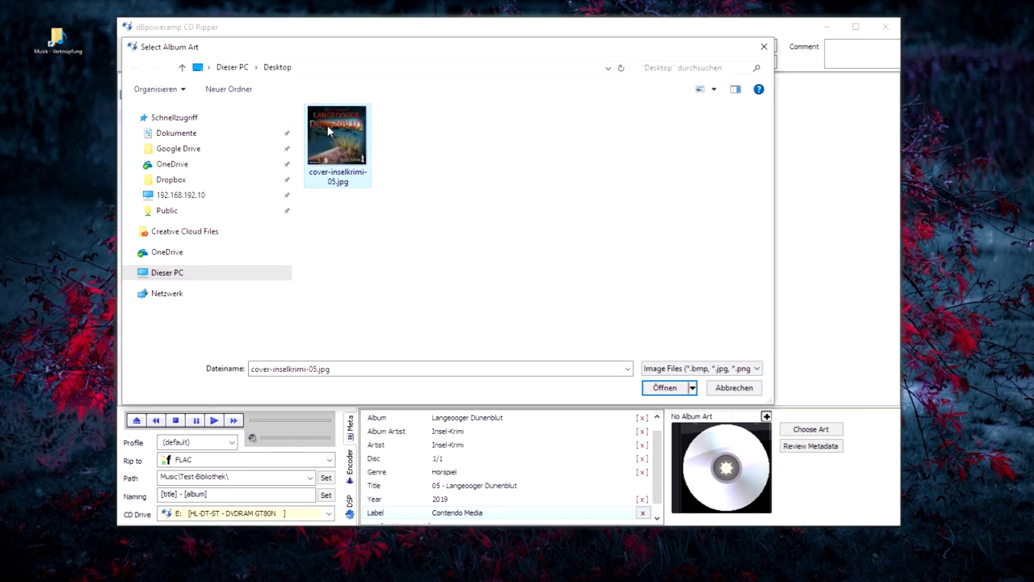
{"action": "left_click", "coordinate": [675, 389]}
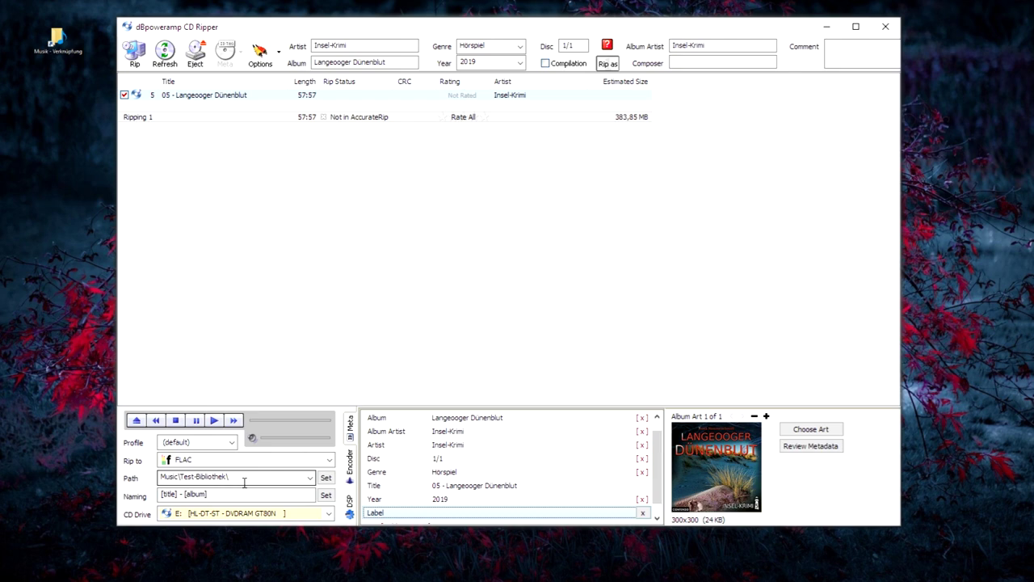
{"action": "left_click", "coordinate": [244, 482]}
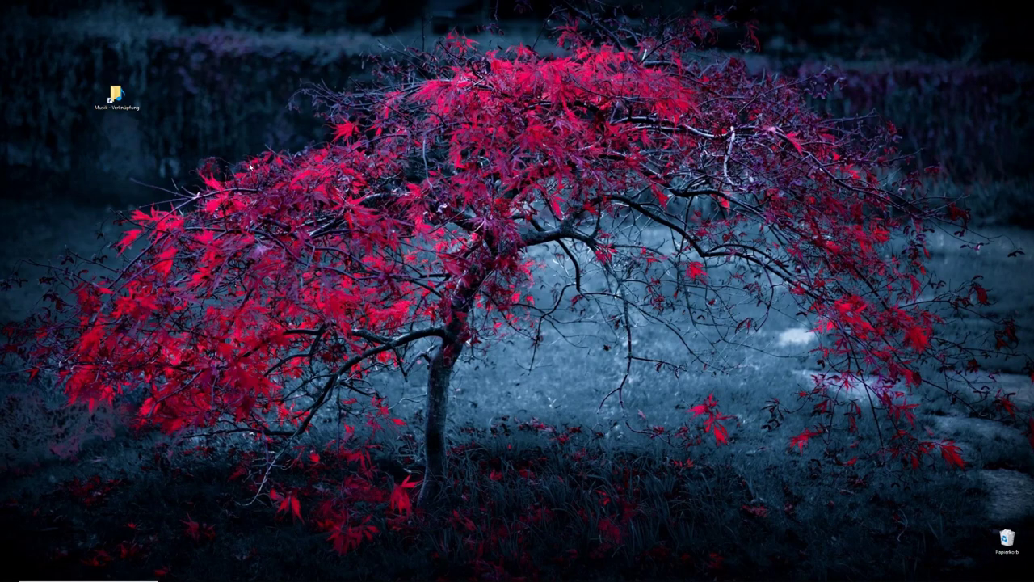
Switch to the Musik folder through its desktop shortcut and open the Test-Bibliothek subfolder
{"action": "double_click", "coordinate": [111, 96]}
{"action": "left_click", "coordinate": [157, 175]}
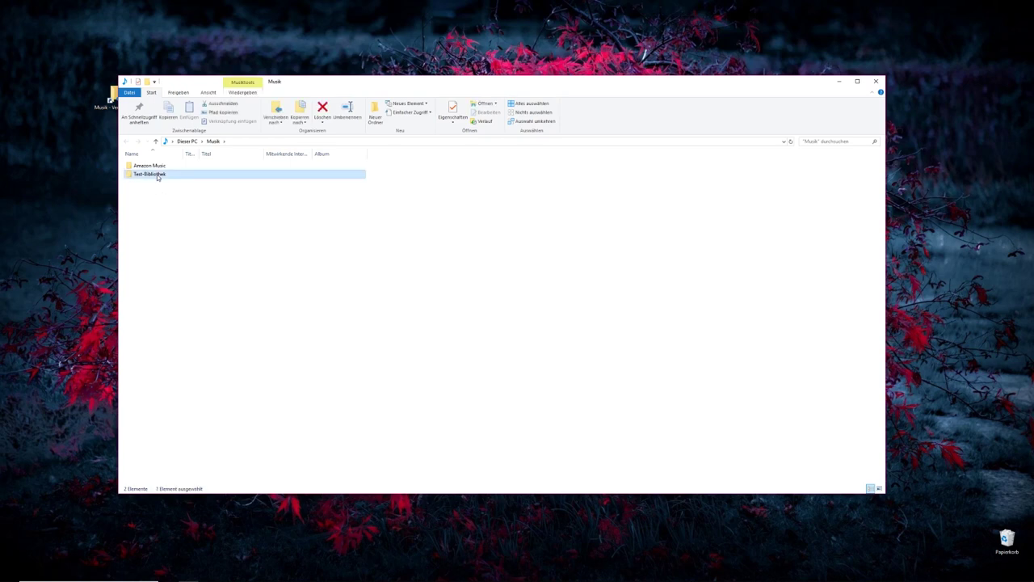
{"action": "double_click", "coordinate": [158, 175]}
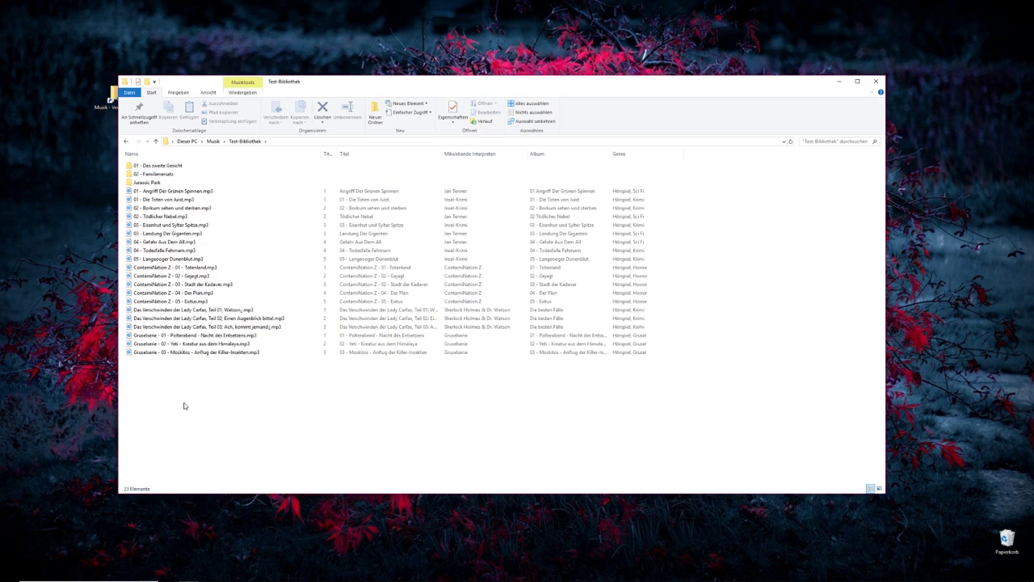
{"action": "left_click_drag", "start_coordinate": [183, 406], "coordinate": [179, 191]}
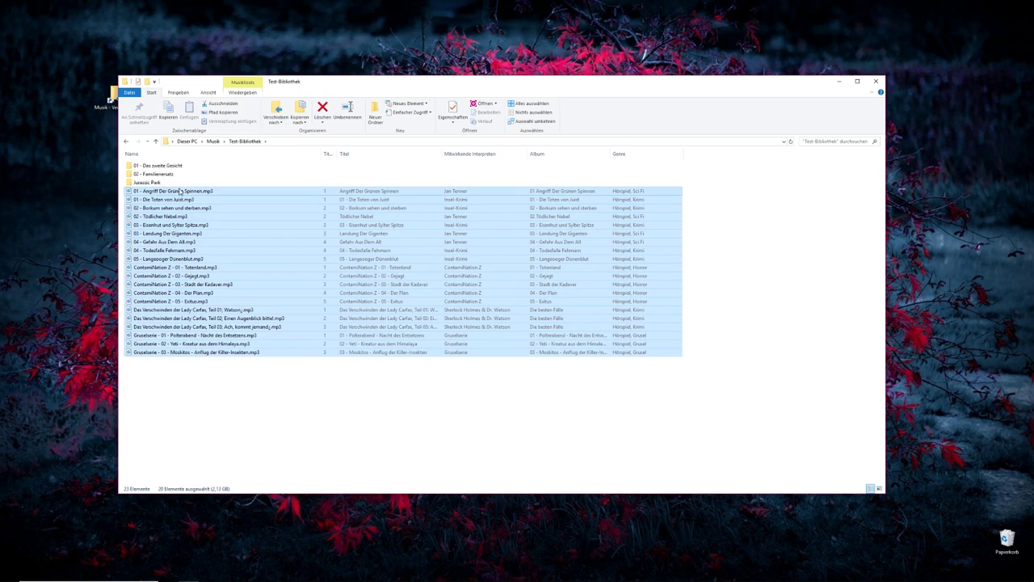
{"action": "right_click", "coordinate": [179, 191]}
{"action": "left_click", "coordinate": [159, 393]}
{"action": "left_click", "coordinate": [159, 393]}
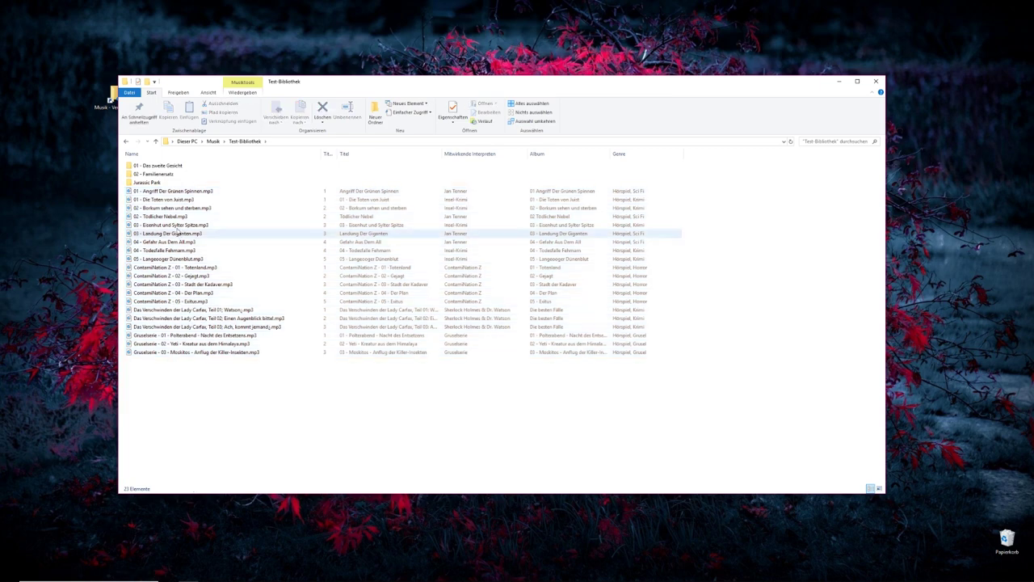
Open the "01 - Das zweite Gesicht" folder to examine its track files
{"action": "double_click", "coordinate": [178, 166]}
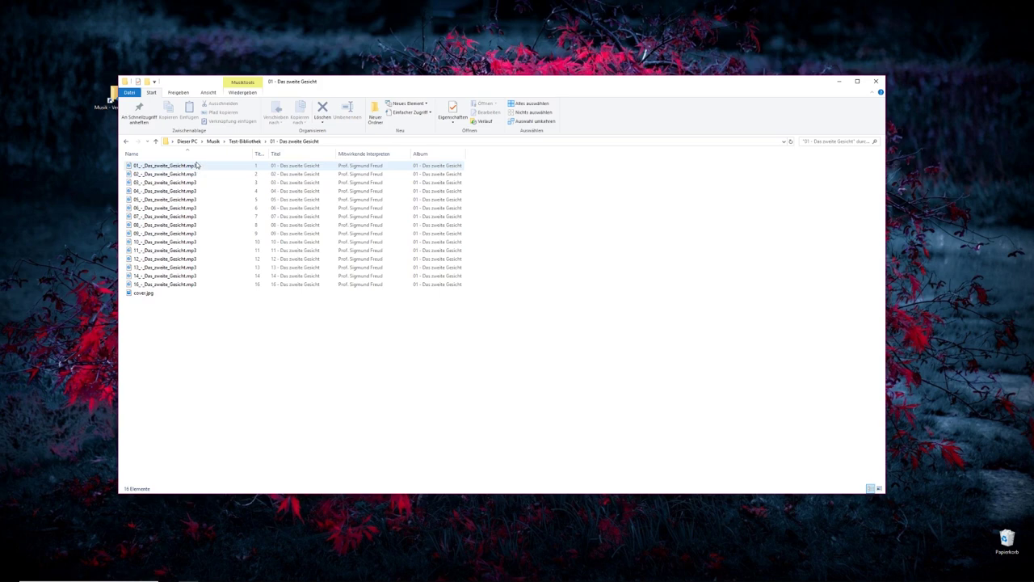
Return to Test-Bibliothek and open the "02 - Familienersatz" folder to examine its track files
{"action": "mouse_move", "coordinate": [194, 286]}
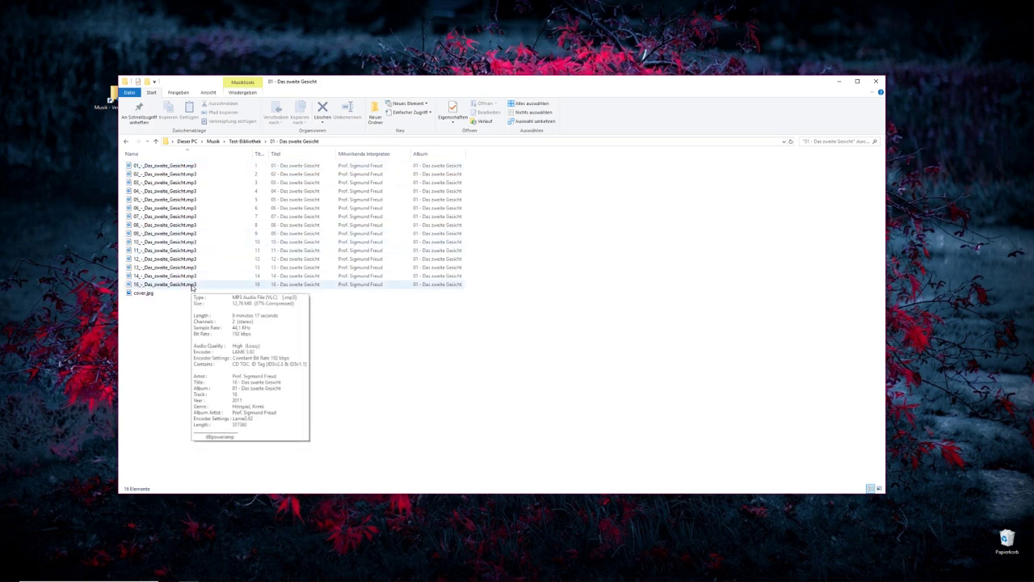
{"action": "left_click", "coordinate": [238, 142]}
{"action": "key", "text": "Down"}
{"action": "key", "text": "Return"}
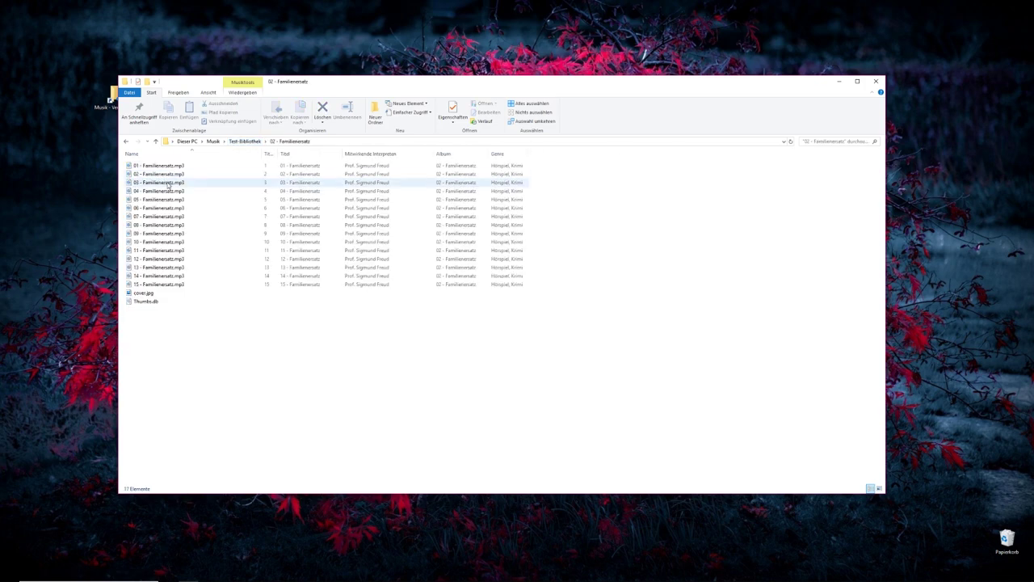
Return to Test-Bibliothek and open the Jurassic Park folder to examine its audiobook track files
{"action": "left_click", "coordinate": [234, 142]}
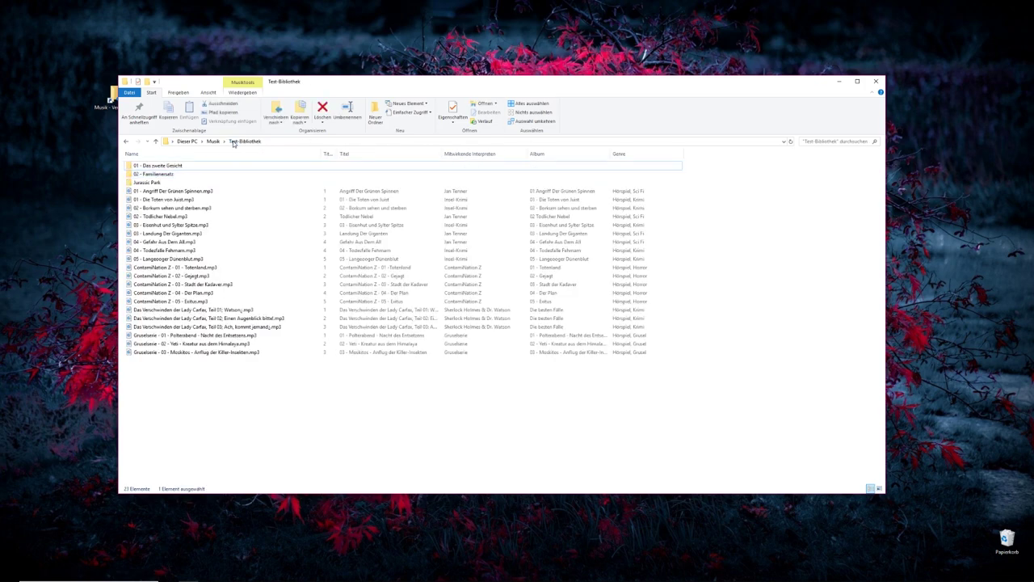
{"action": "double_click", "coordinate": [153, 182]}
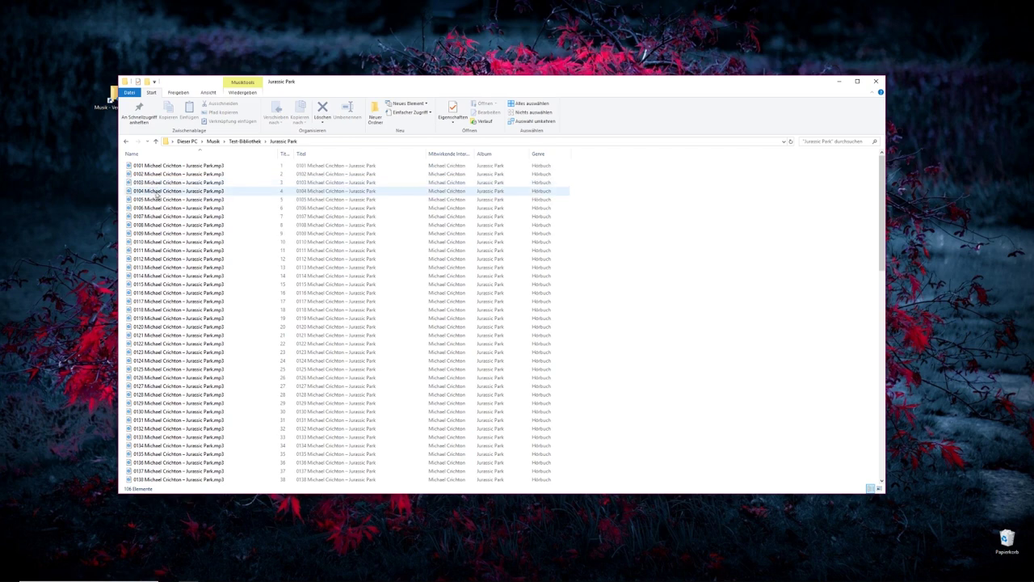
{"action": "scroll", "coordinate": [181, 182], "scroll_direction": "down", "scroll_amount": 20}
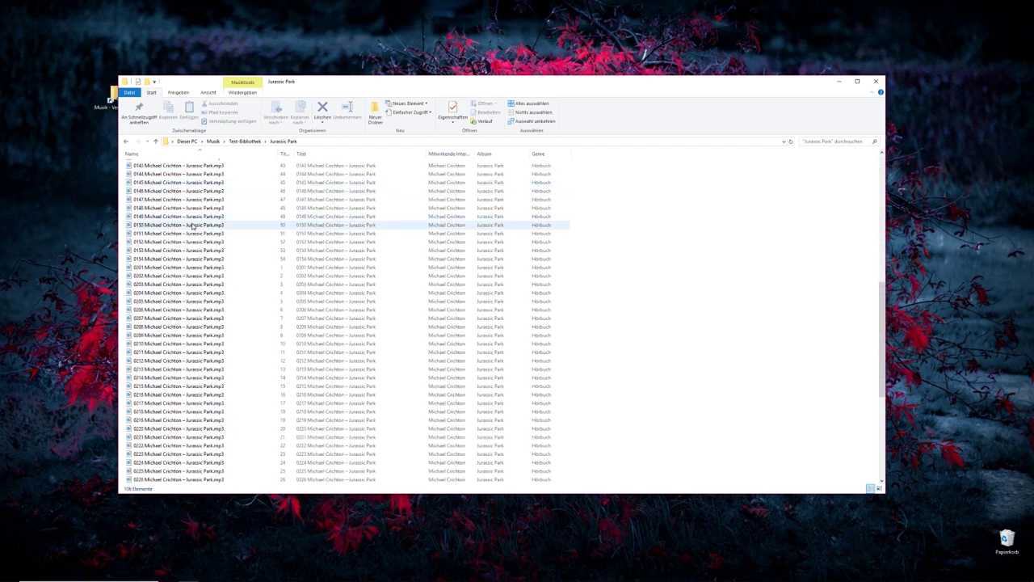
{"action": "scroll", "coordinate": [214, 283], "scroll_direction": "up", "scroll_amount": 20}
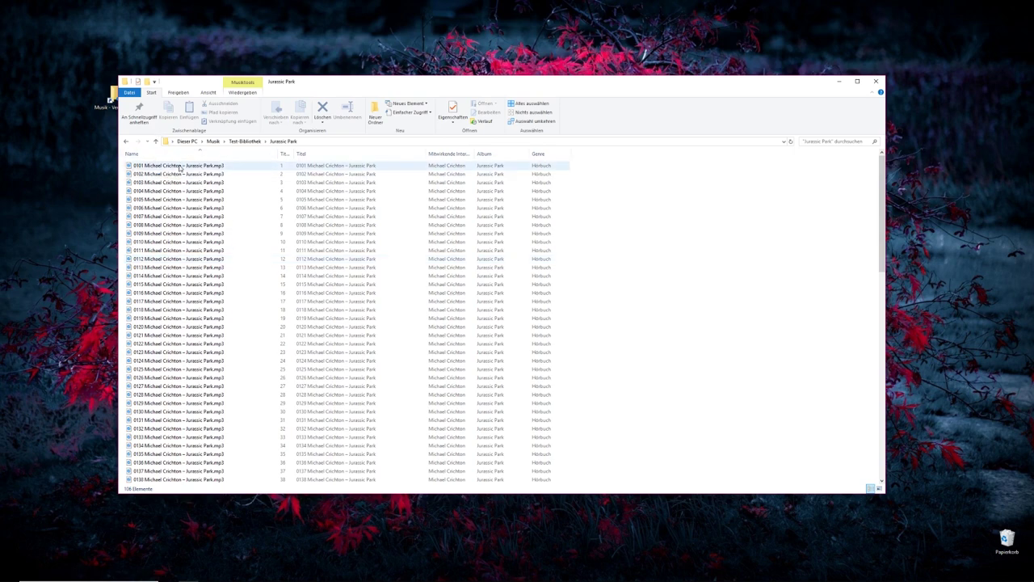
{"action": "mouse_move", "coordinate": [179, 167]}
{"action": "mouse_move", "coordinate": [273, 171]}
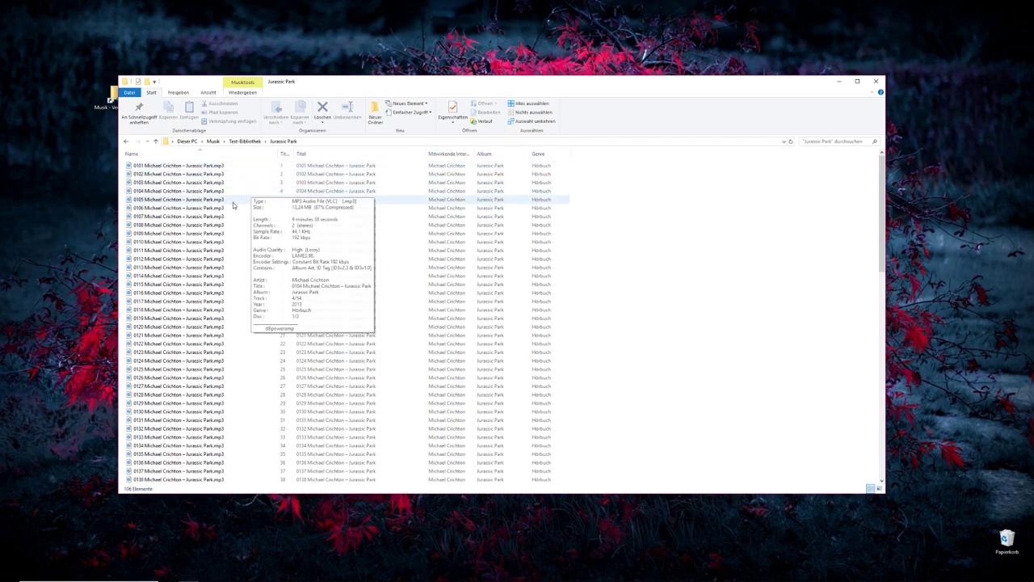
{"action": "mouse_move", "coordinate": [231, 210]}
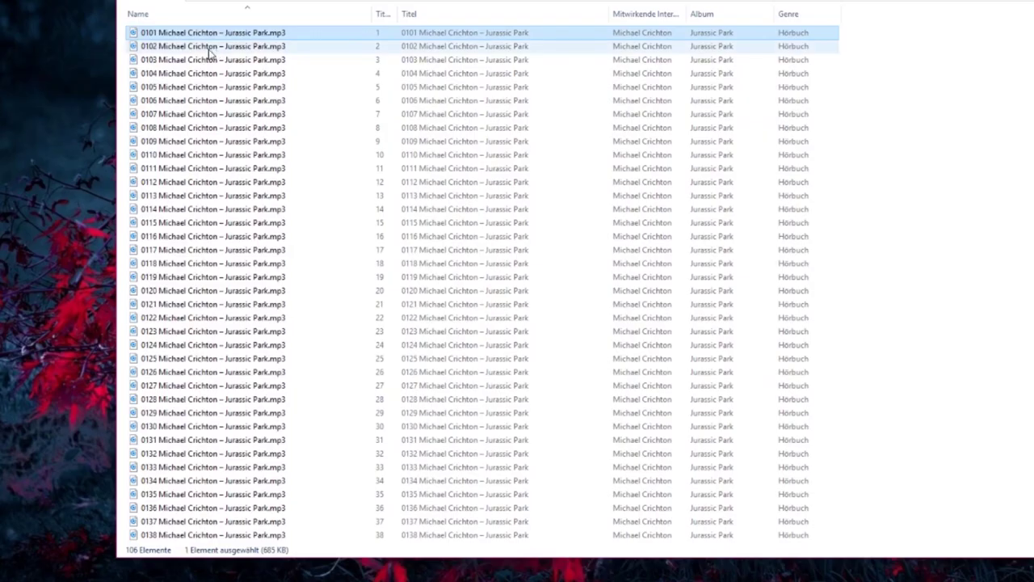
Examine the track and disc tag details of the Jurassic Park files 0101, 0154 and 0201
{"action": "left_click", "coordinate": [136, 167]}
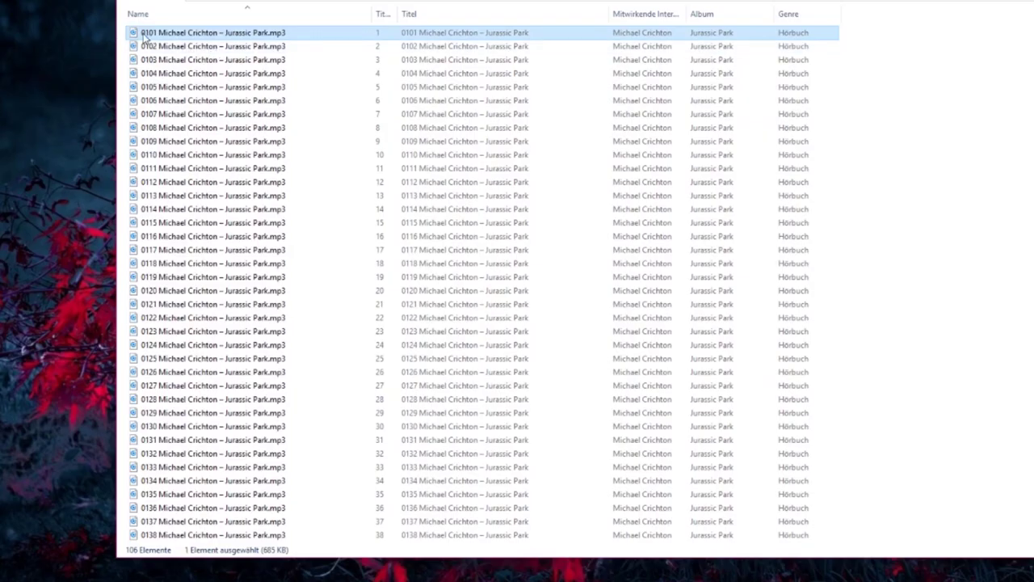
{"action": "mouse_move", "coordinate": [143, 38]}
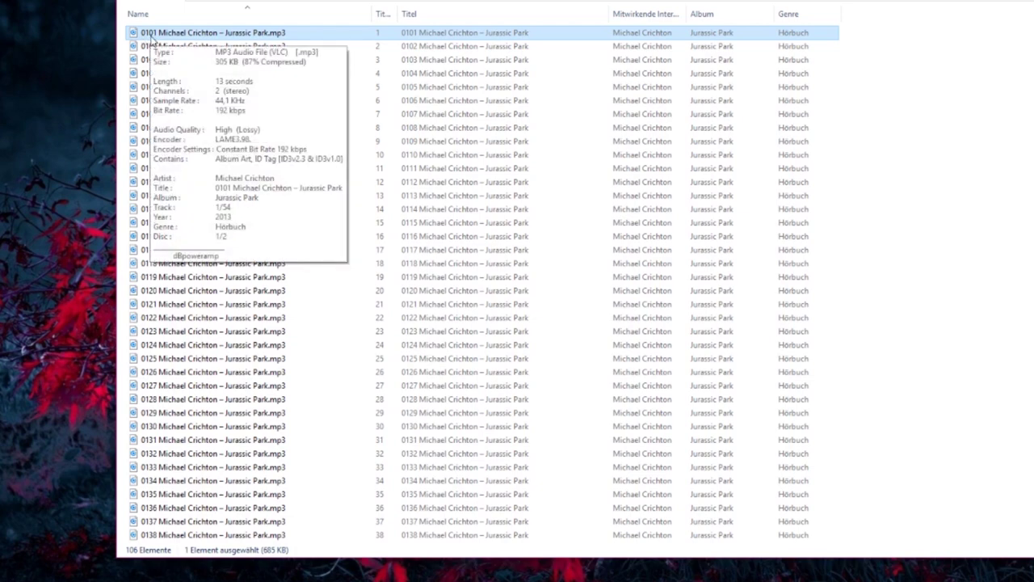
{"action": "scroll", "coordinate": [285, 307], "scroll_direction": "down", "scroll_amount": 9}
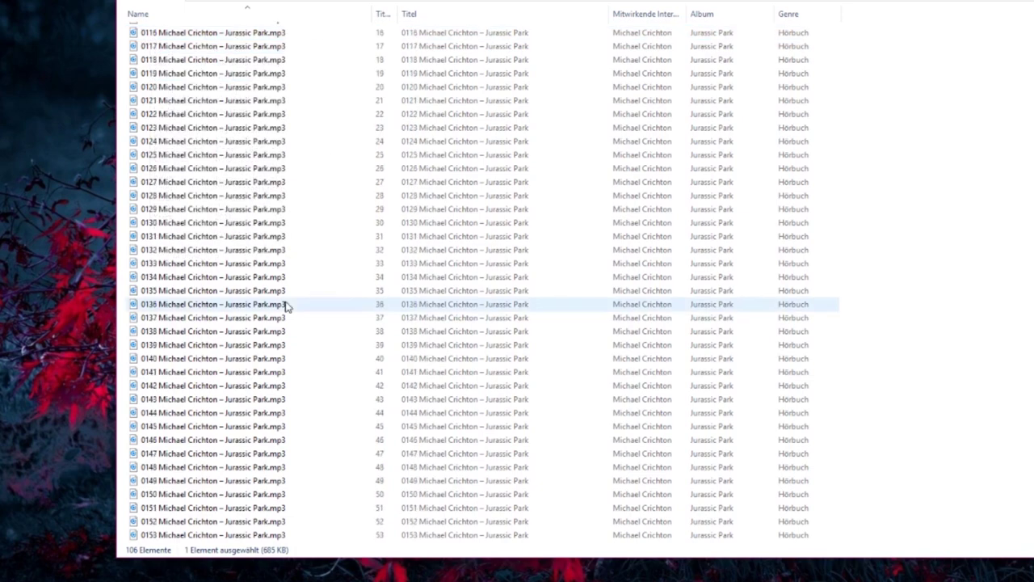
{"action": "mouse_move", "coordinate": [335, 401]}
{"action": "left_click", "coordinate": [265, 388]}
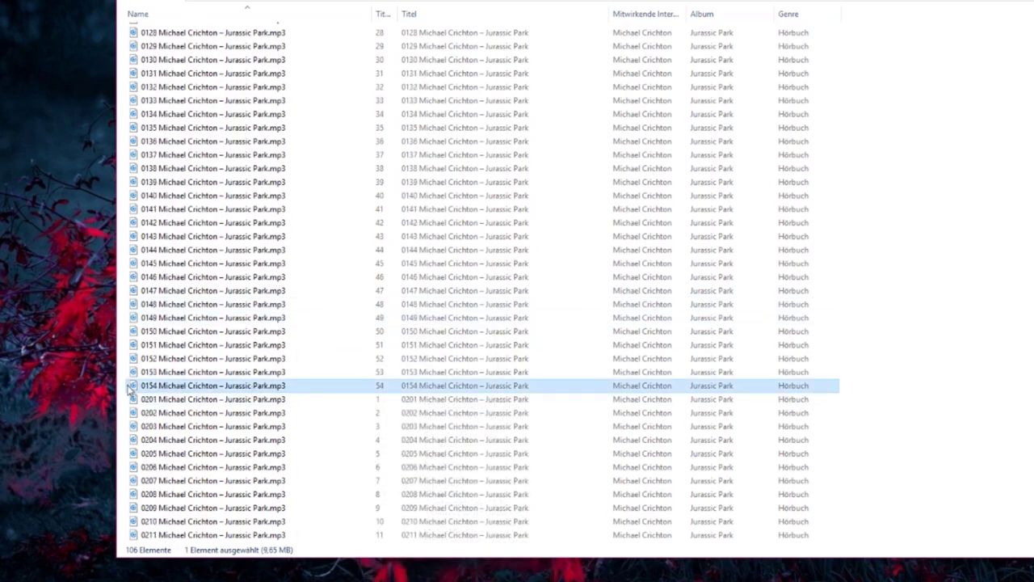
{"action": "mouse_move", "coordinate": [147, 390]}
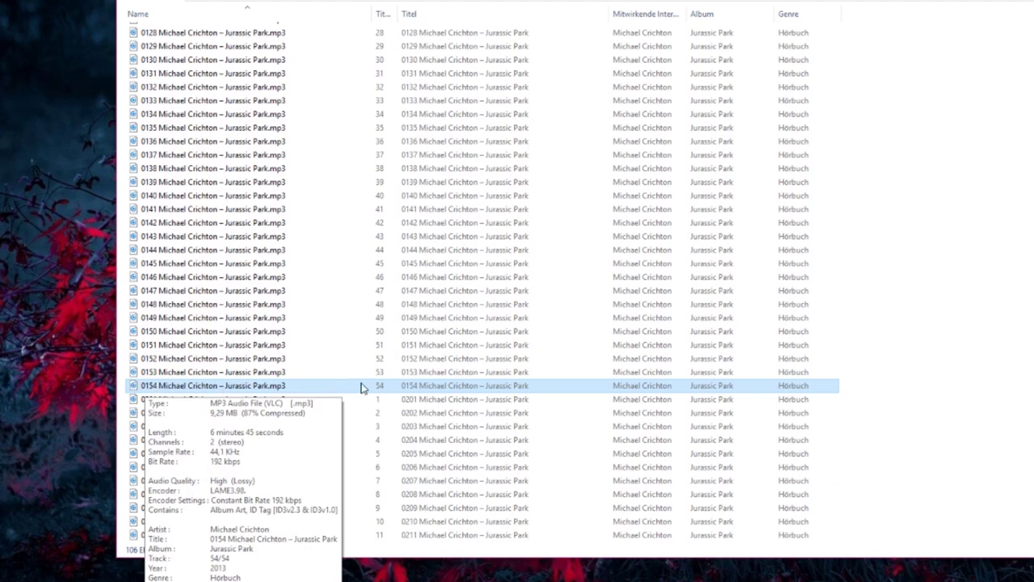
{"action": "left_click", "coordinate": [388, 402]}
{"action": "scroll", "coordinate": [388, 401], "scroll_direction": "down", "scroll_amount": 2}
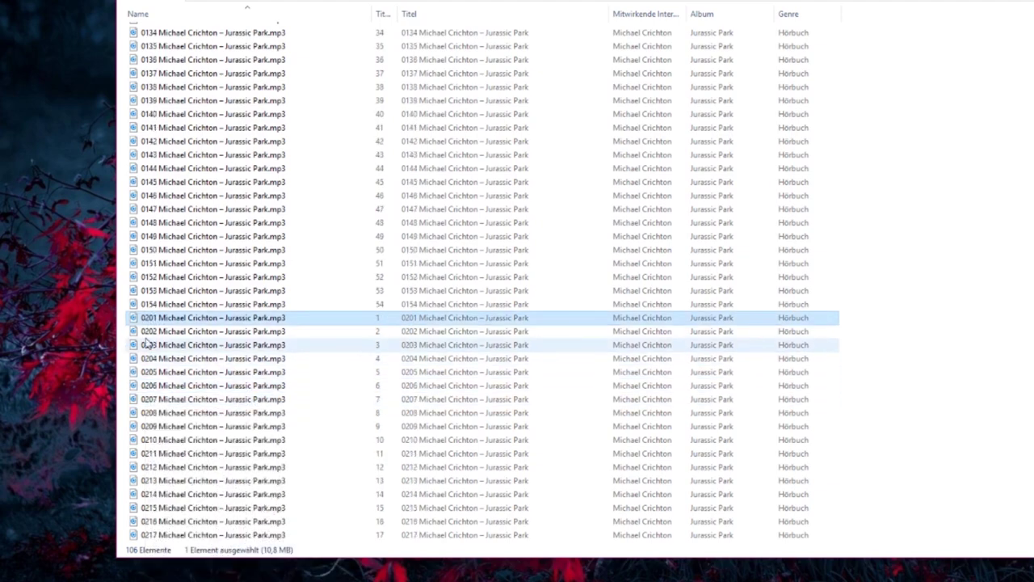
{"action": "mouse_move", "coordinate": [147, 326]}
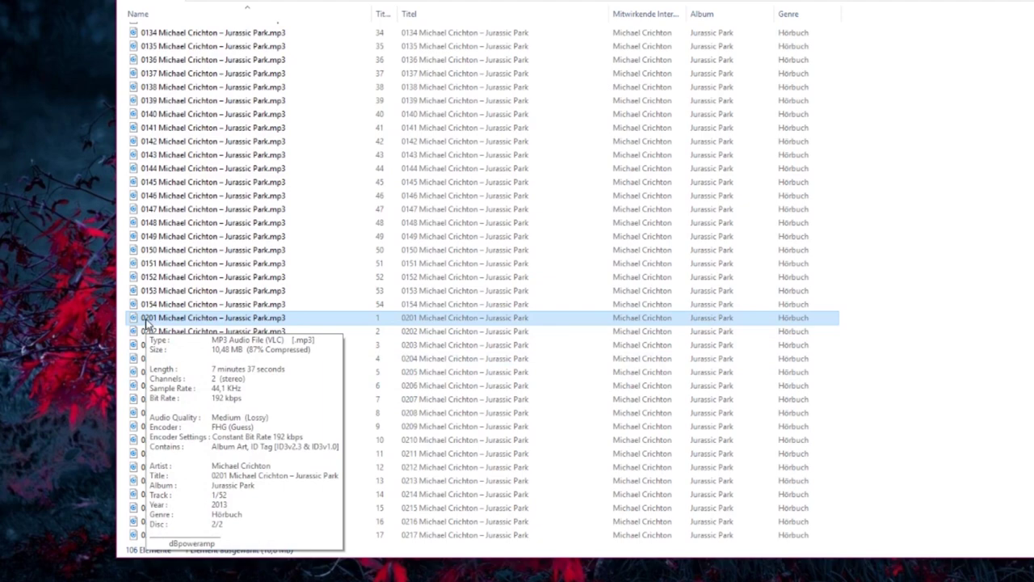
{"action": "scroll", "coordinate": [480, 363], "scroll_direction": "up", "scroll_amount": 10}
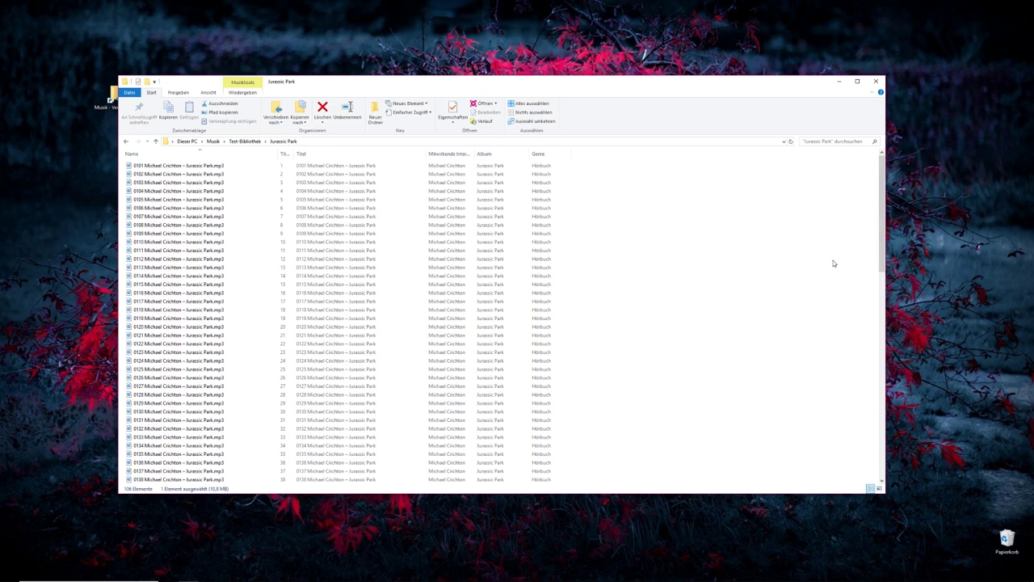
Open Jurassic Park file 0101 in the dBpoweramp Music Converter, view the available target formats and close the converter
{"action": "right_click", "coordinate": [156, 167]}
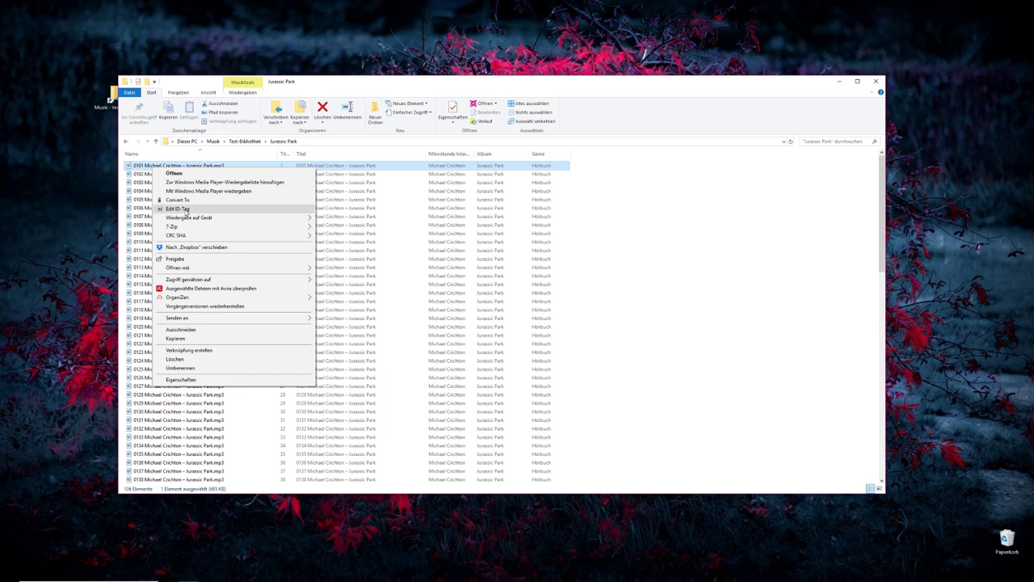
{"action": "left_click", "coordinate": [178, 200]}
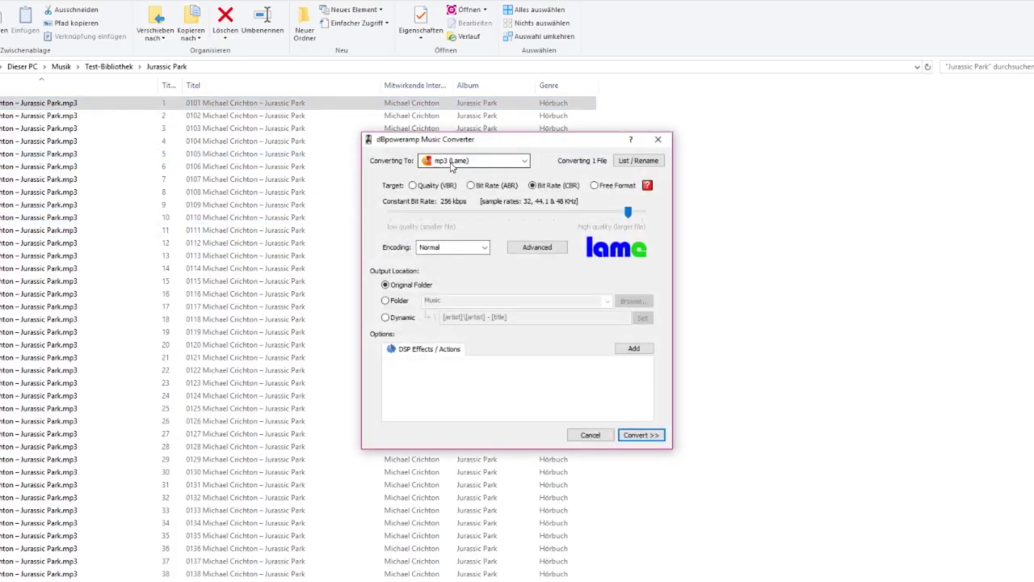
{"action": "left_click", "coordinate": [421, 161]}
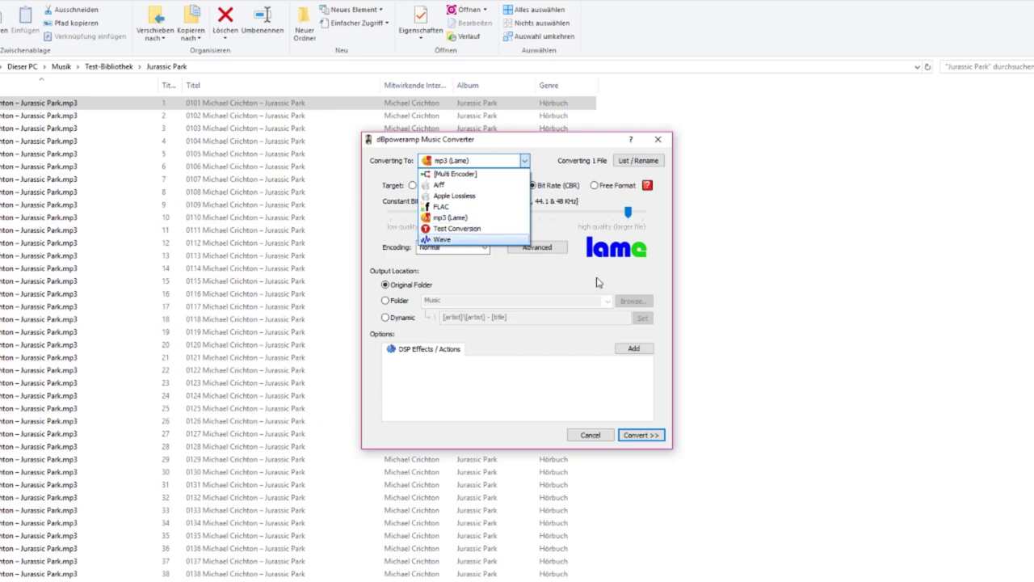
{"action": "left_click", "coordinate": [649, 148]}
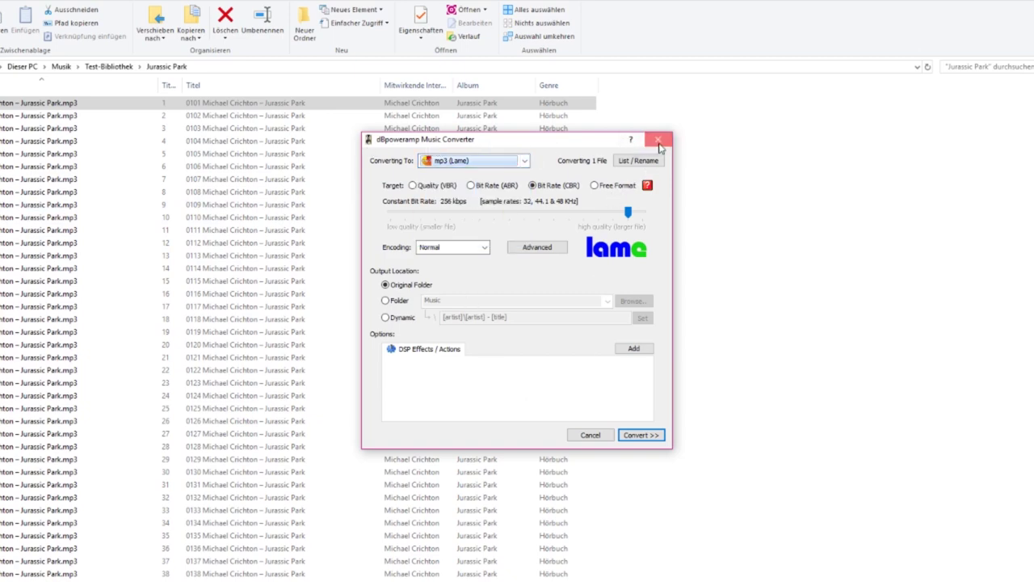
{"action": "left_click", "coordinate": [656, 143]}
Open the ID-tag editor for Jurassic Park file 0101, inspect its Disc and Album fields, and close the editor
{"action": "right_click", "coordinate": [60, 109]}
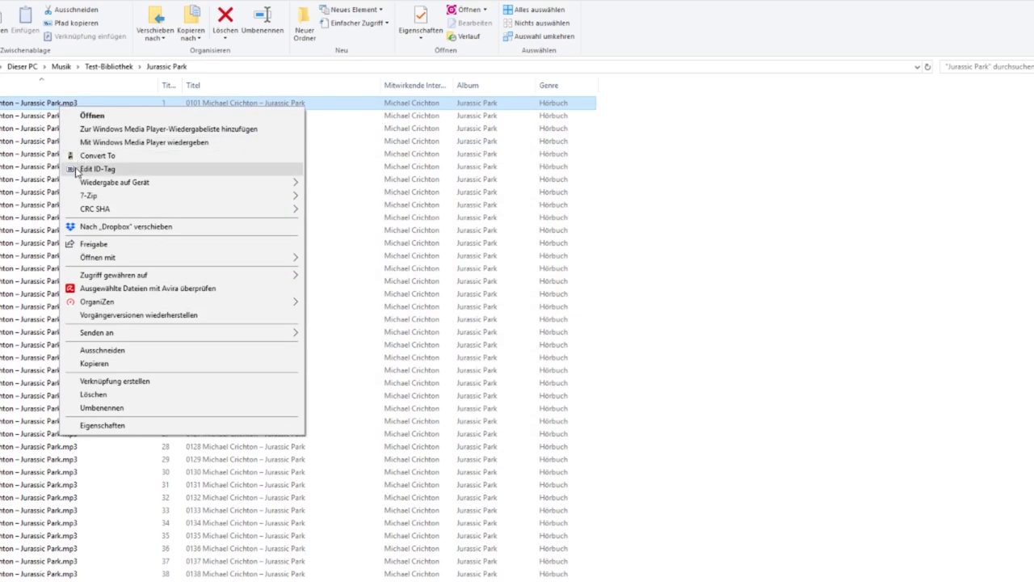
{"action": "left_click", "coordinate": [97, 169]}
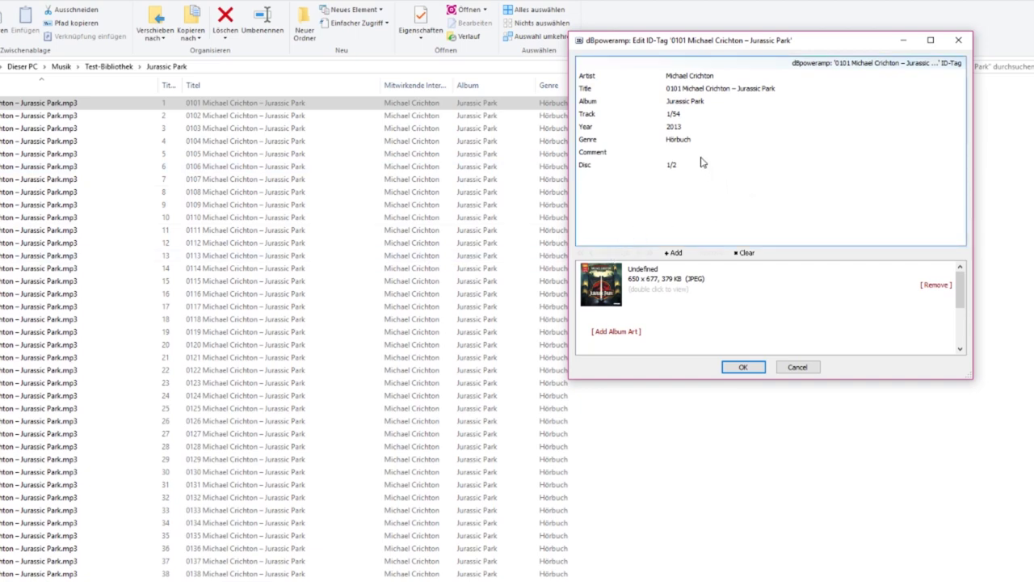
{"action": "double_click", "coordinate": [702, 164]}
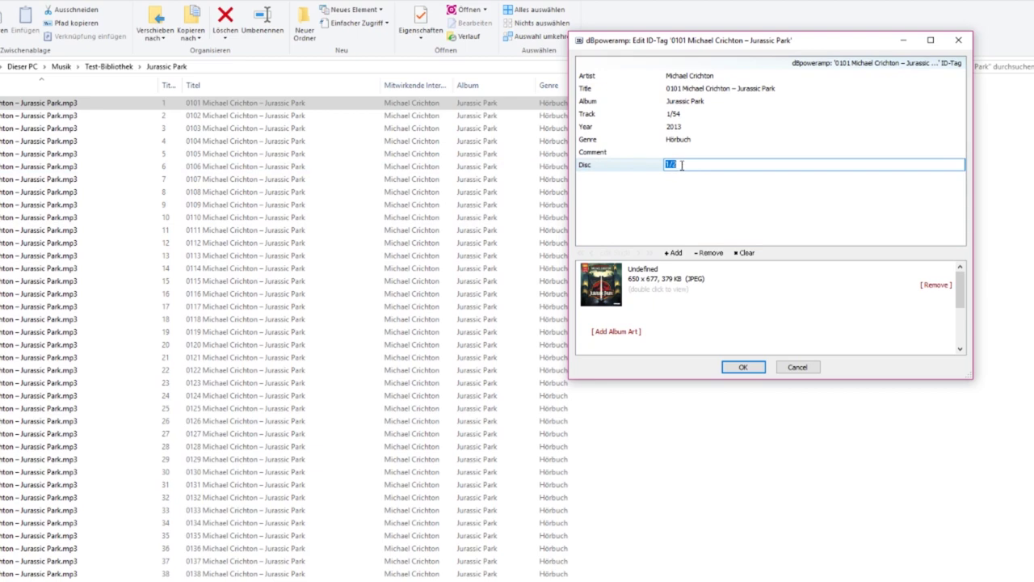
{"action": "left_click", "coordinate": [718, 105]}
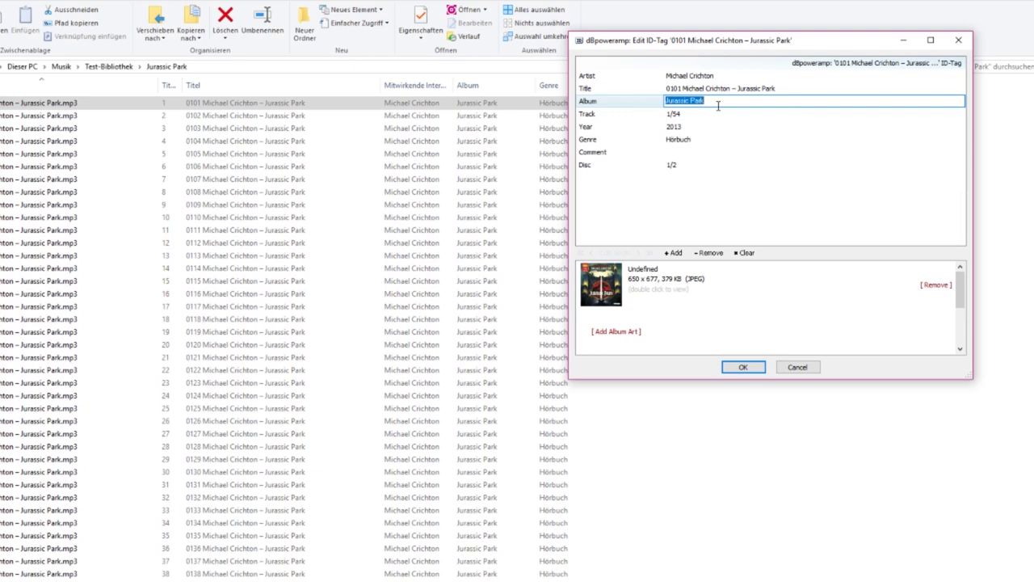
{"action": "left_click", "coordinate": [741, 367]}
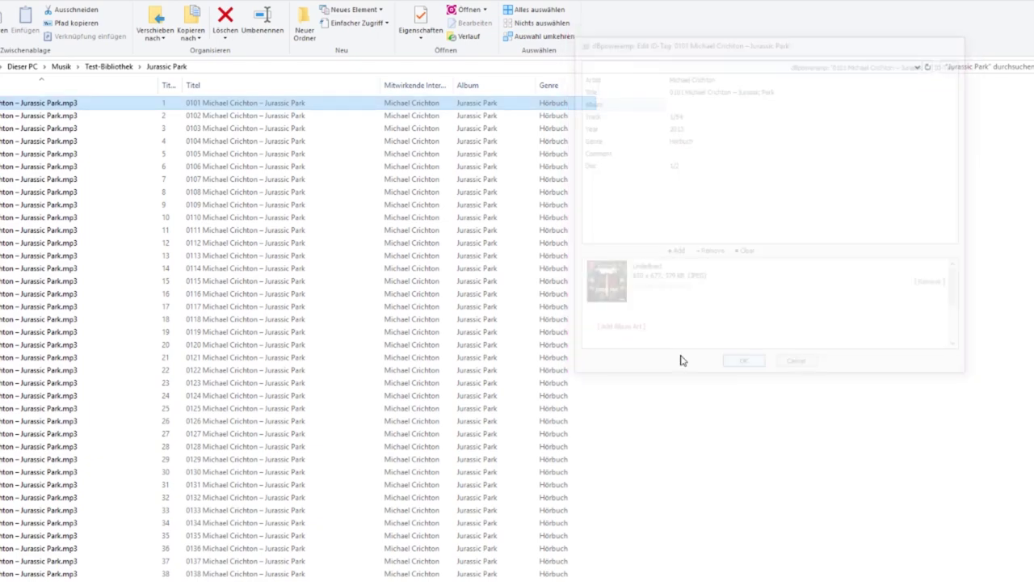
Open the ID-tag editor for Jurassic Park file 0201 and inspect its Disc field
{"action": "scroll", "coordinate": [102, 376], "scroll_direction": "down", "scroll_amount": 4}
{"action": "scroll", "coordinate": [103, 380], "scroll_direction": "down", "scroll_amount": 4}
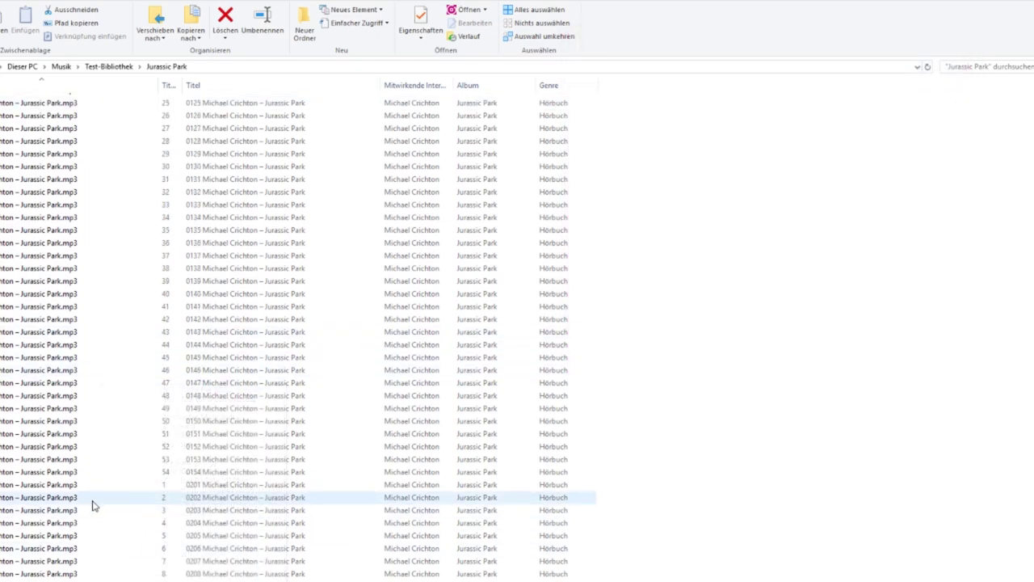
{"action": "right_click", "coordinate": [67, 488]}
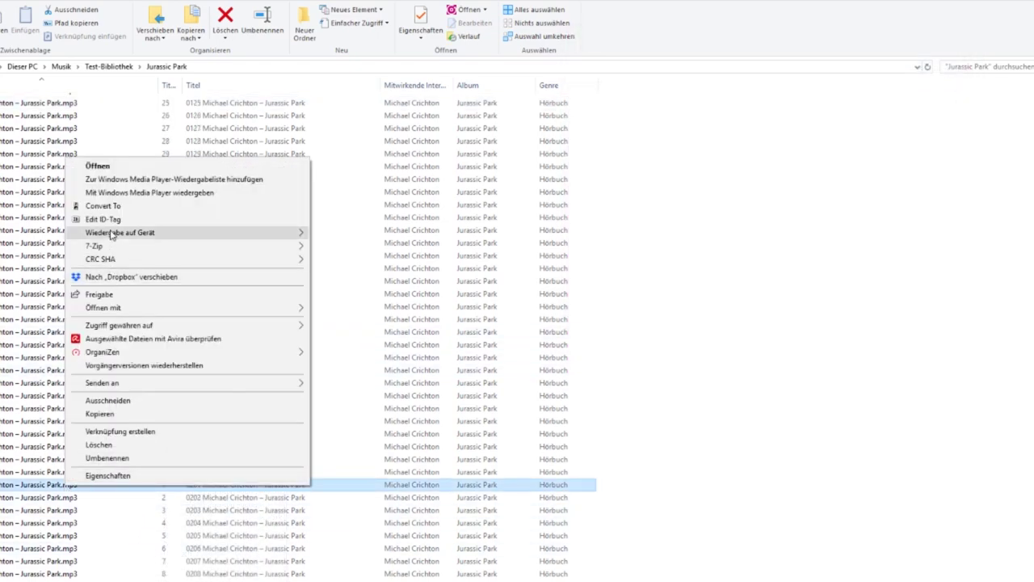
{"action": "left_click", "coordinate": [109, 220]}
{"action": "left_click", "coordinate": [689, 166]}
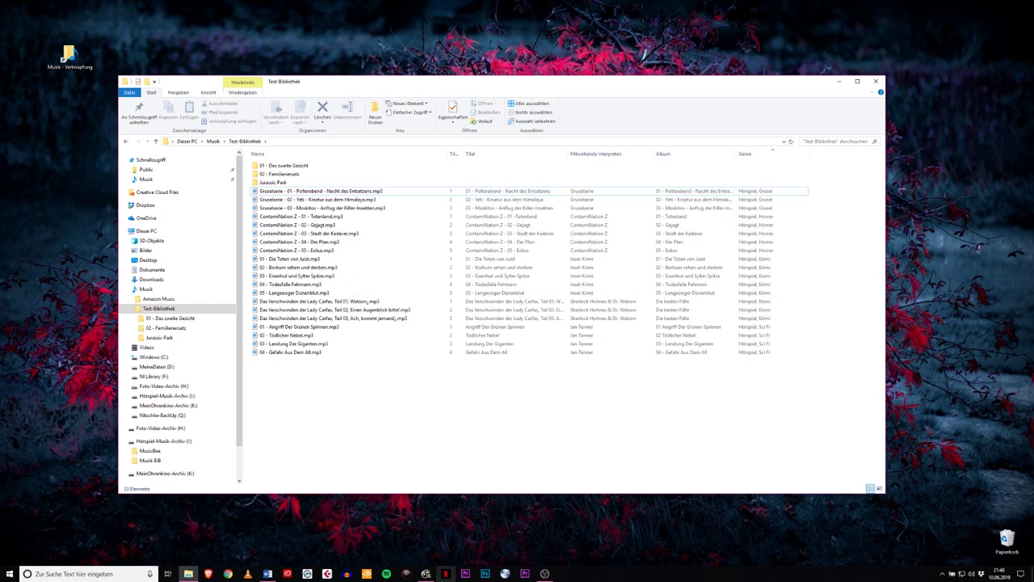
Switch to MusicBee and start creating a new library
{"action": "left_click", "coordinate": [428, 574]}
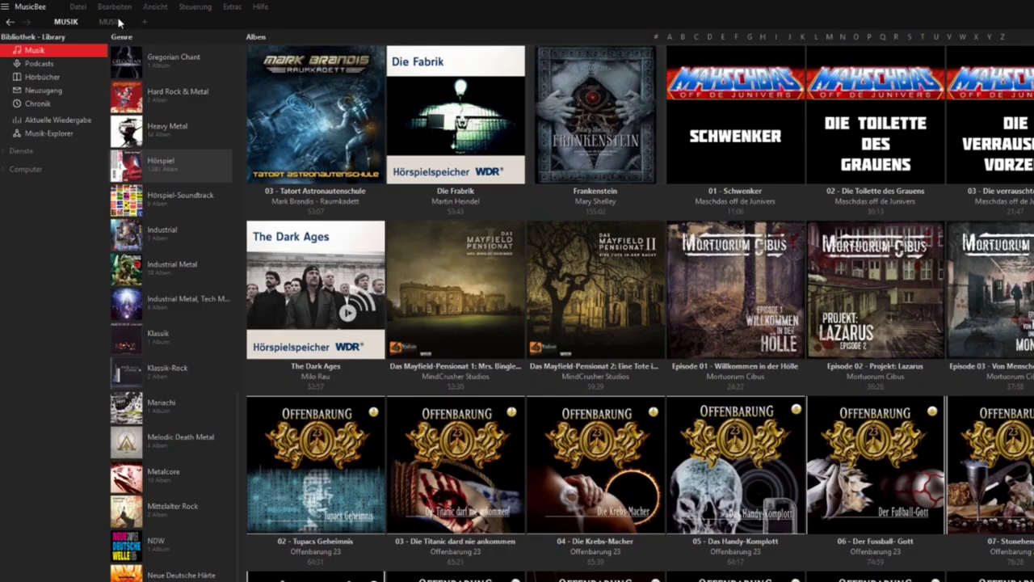
{"action": "left_click", "coordinate": [89, 8]}
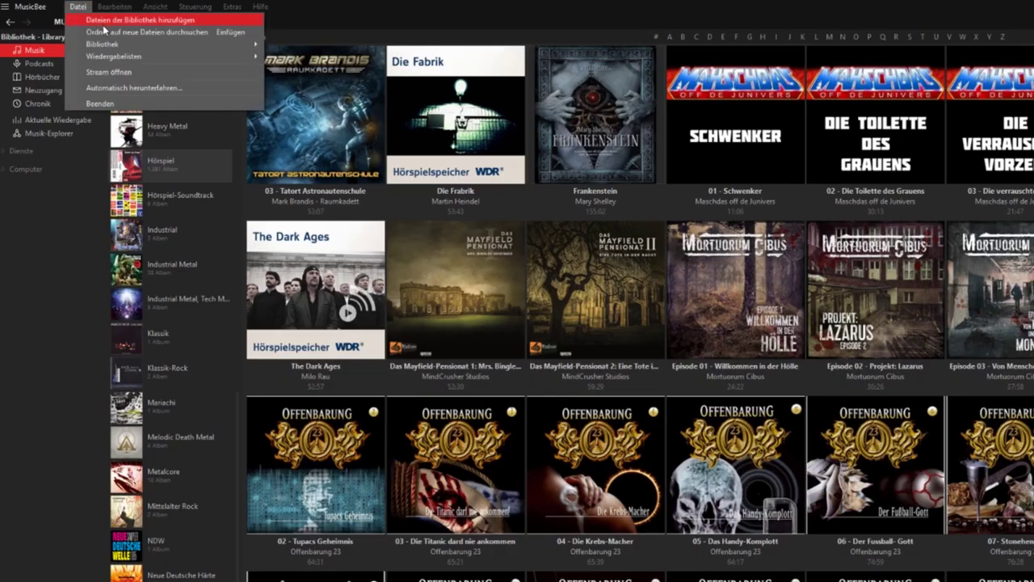
{"action": "mouse_move", "coordinate": [105, 44]}
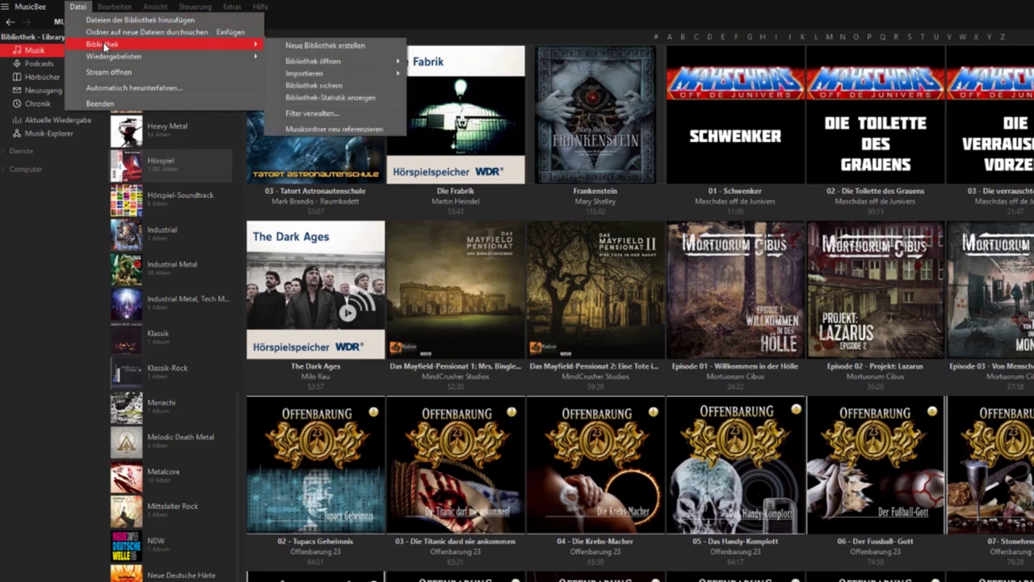
{"action": "left_click", "coordinate": [317, 45]}
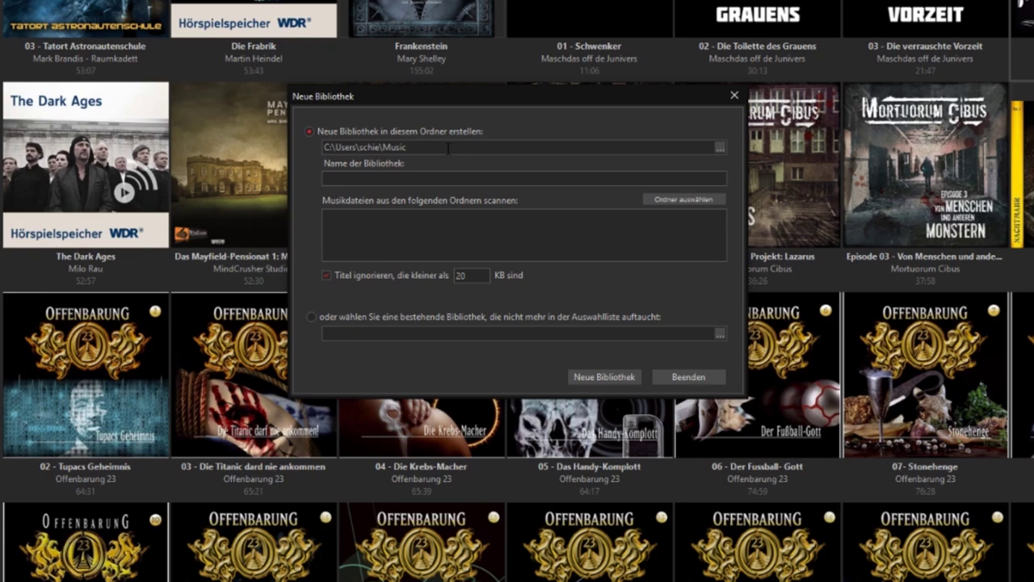
Choose the Test-Bibliothek subfolder of Musik as the folder in which the new library is created
{"action": "left_click", "coordinate": [720, 147]}
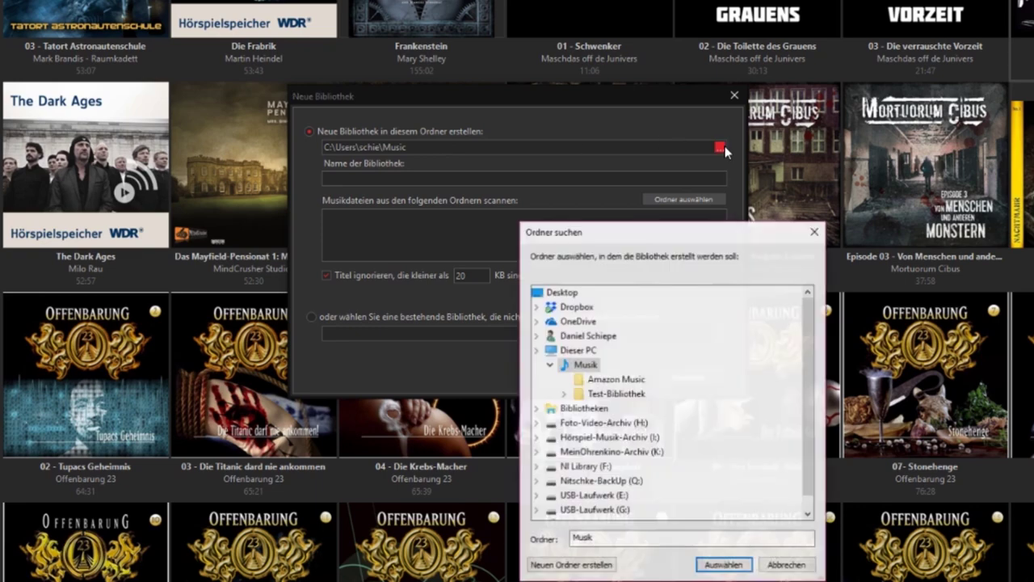
{"action": "left_click", "coordinate": [639, 468]}
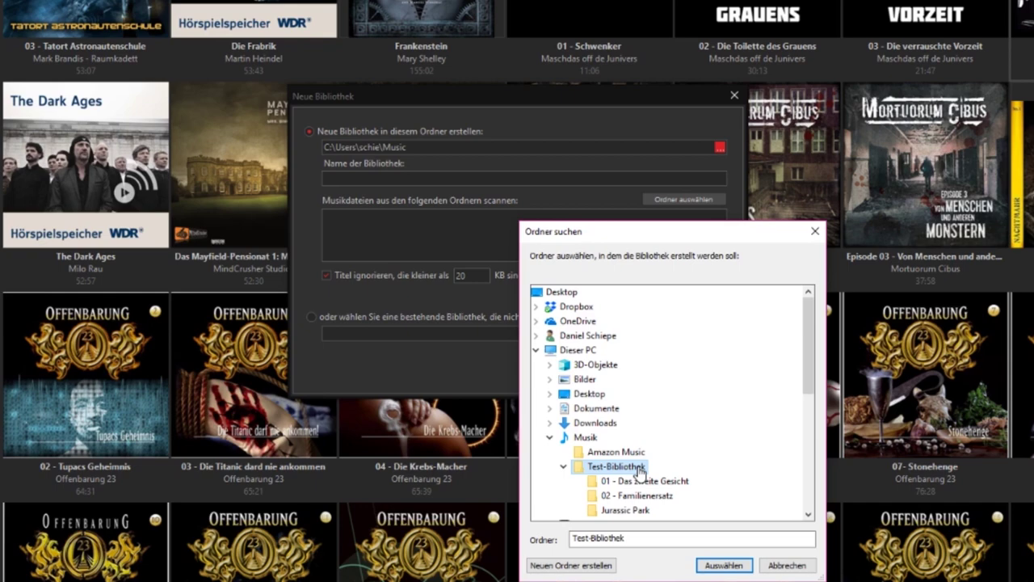
{"action": "left_click", "coordinate": [726, 564]}
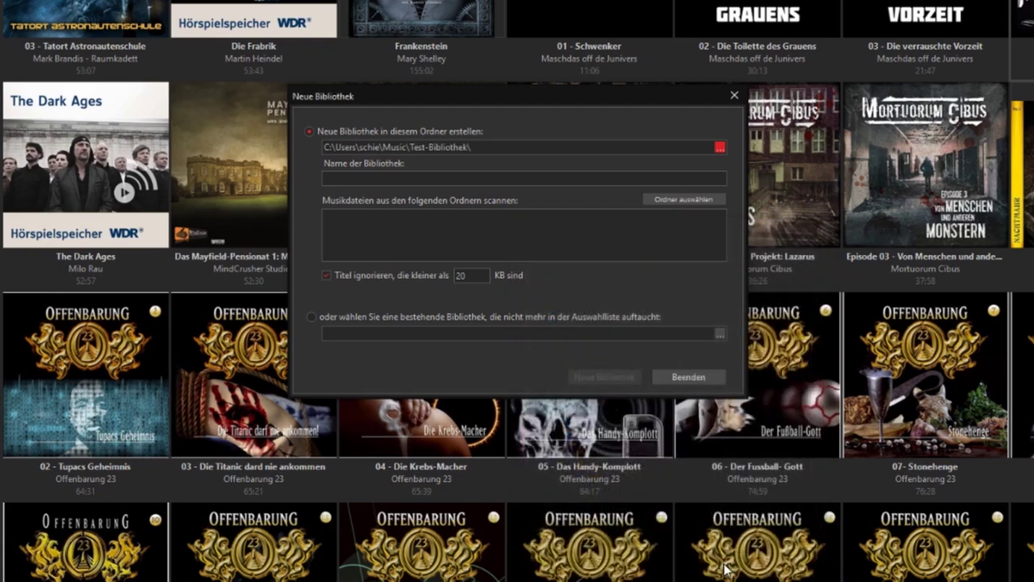
Name the new library Hörspiel-Sammlung
{"action": "left_click_drag", "start_coordinate": [407, 147], "coordinate": [429, 147]}
{"action": "key", "text": "ctrl+shift+Right"}
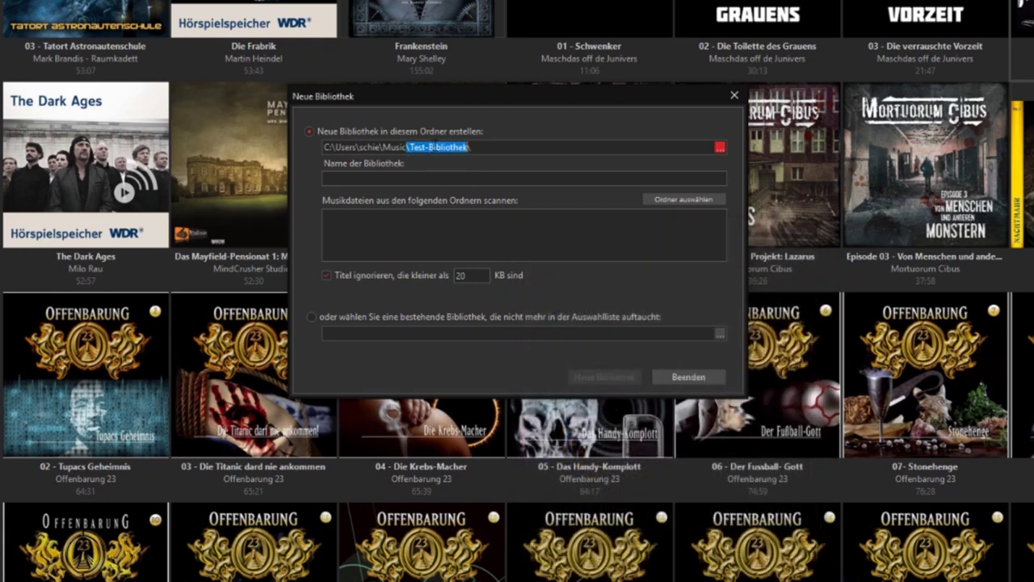
{"action": "left_click", "coordinate": [431, 179]}
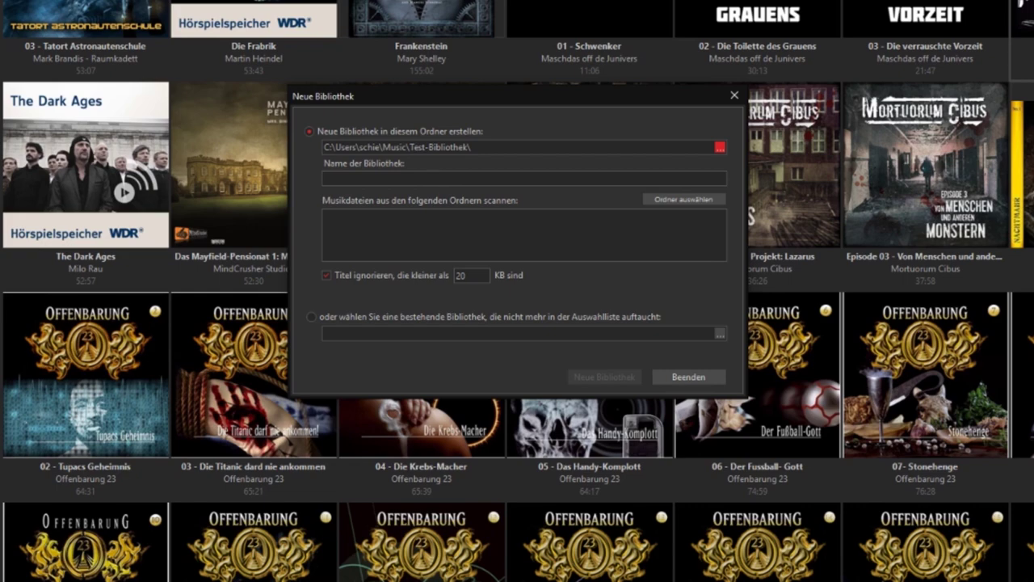
{"action": "type", "text": "HÖrspiel"}
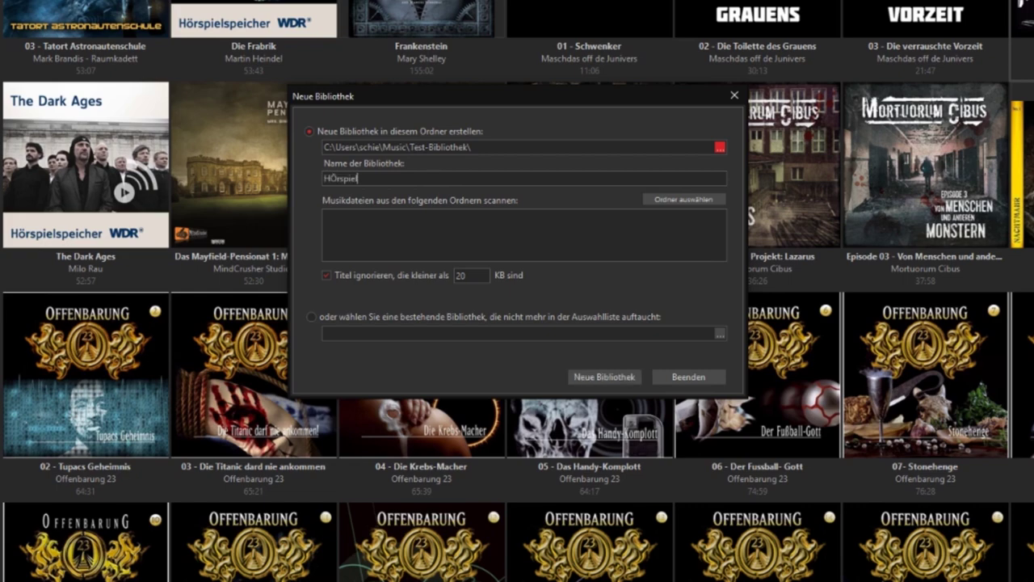
{"action": "type", "text": "-Sammlung"}
{"action": "left_click", "coordinate": [329, 179]}
{"action": "key", "text": "Delete"}
{"action": "type", "text": "ö"}
Select the Test-Bibliothek folder inside Music as the folder to scan, and create the new library
{"action": "left_click", "coordinate": [650, 202]}
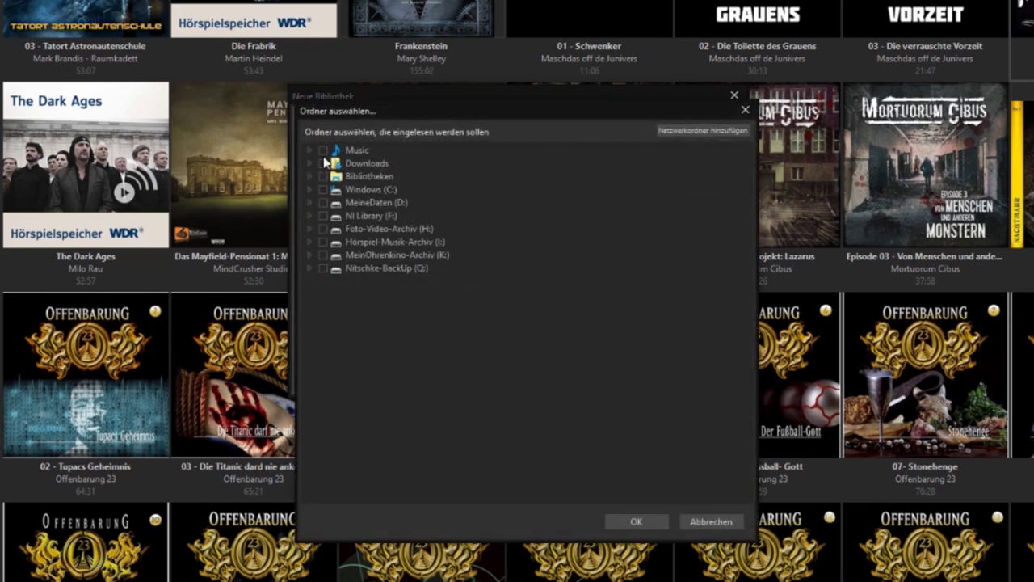
{"action": "left_click", "coordinate": [309, 150]}
{"action": "left_click", "coordinate": [337, 177]}
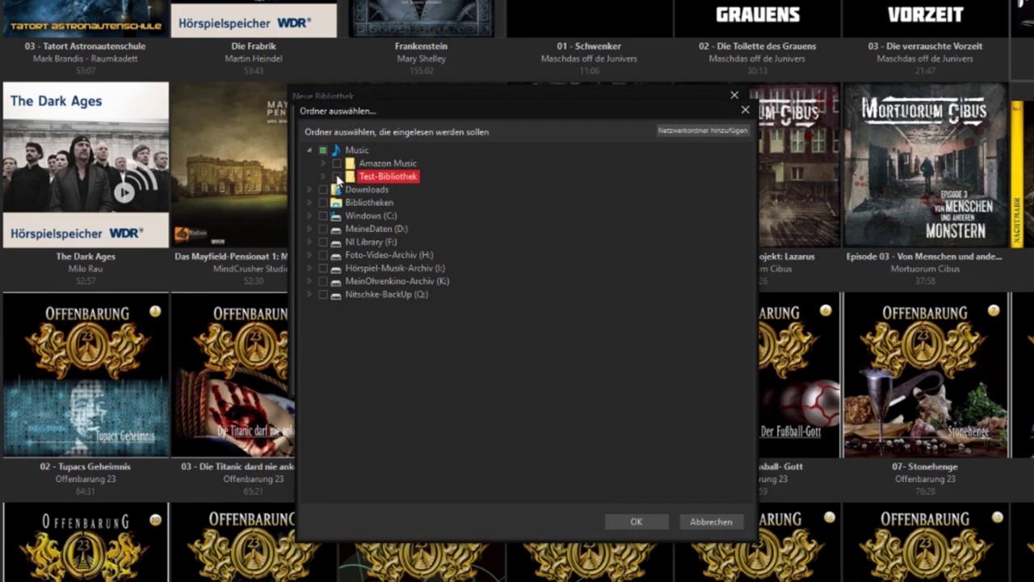
{"action": "left_click", "coordinate": [323, 176]}
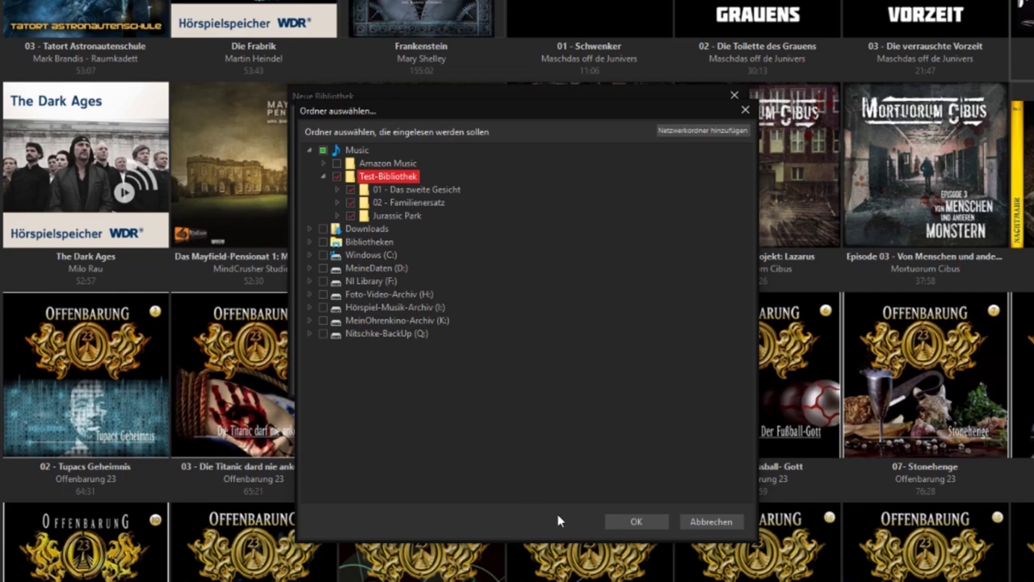
{"action": "left_click", "coordinate": [631, 522]}
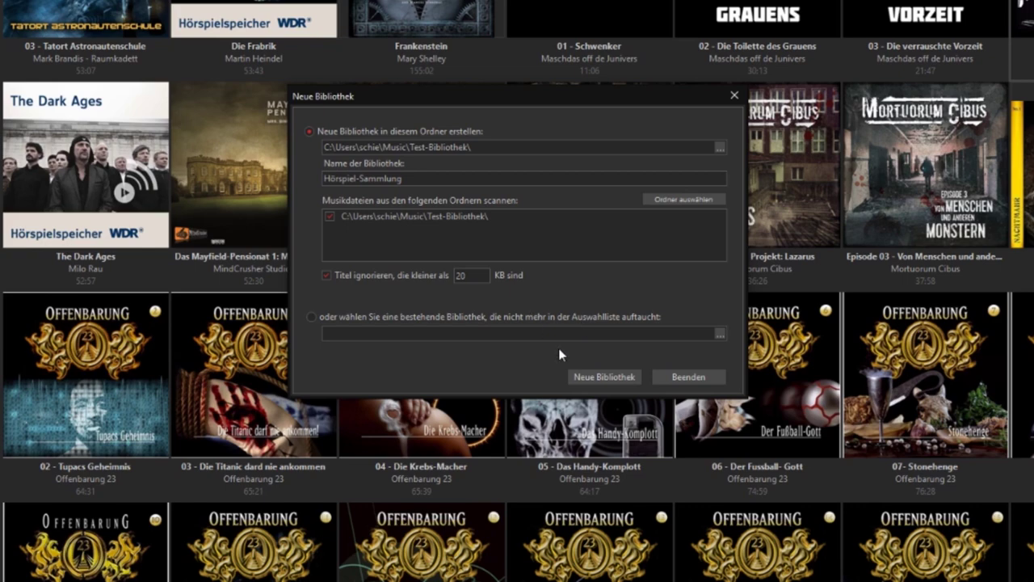
{"action": "left_click", "coordinate": [591, 385]}
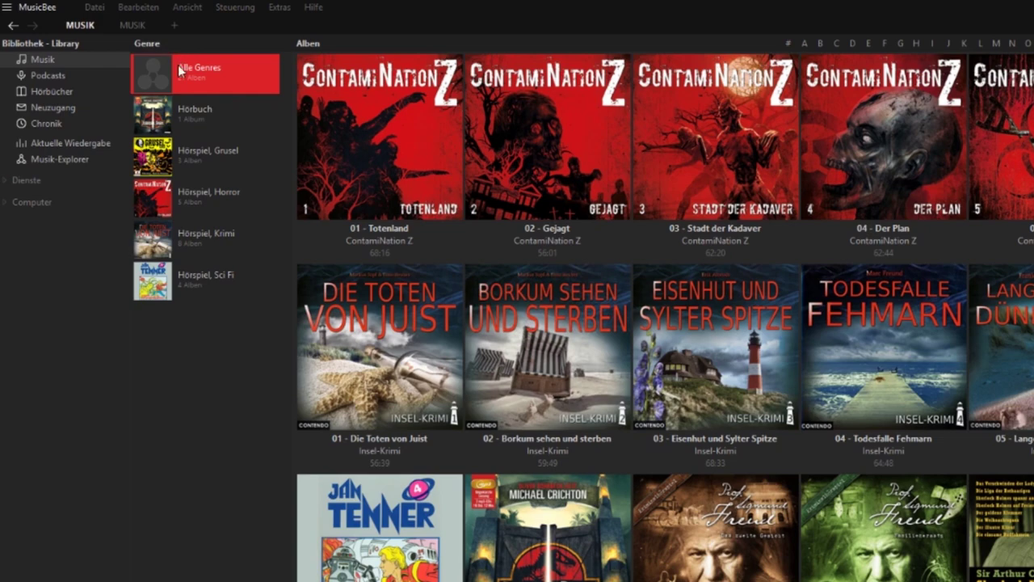
Browse the albums of the genres Hörbuch and Hörspiel Grusel, Horror, Krimi and Sci Fi, and check the Hörbücher section
{"action": "left_click", "coordinate": [230, 118]}
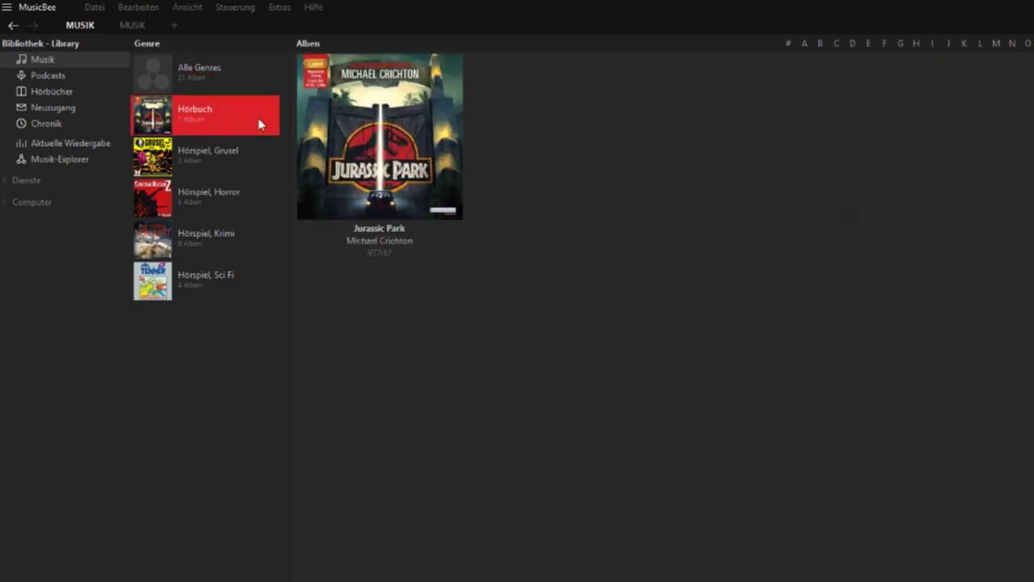
{"action": "left_click", "coordinate": [40, 92]}
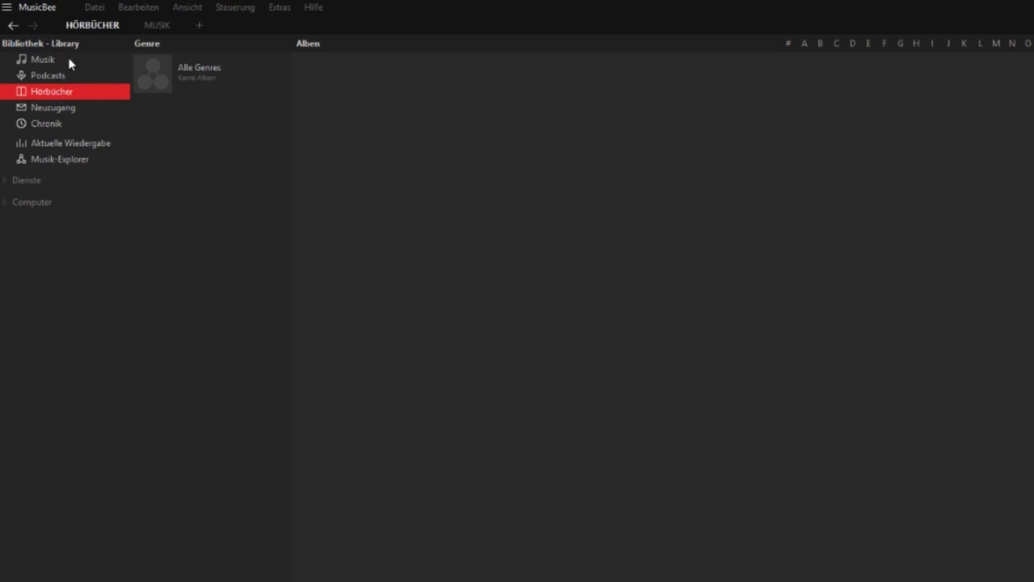
{"action": "left_click", "coordinate": [70, 61]}
{"action": "left_click", "coordinate": [187, 156]}
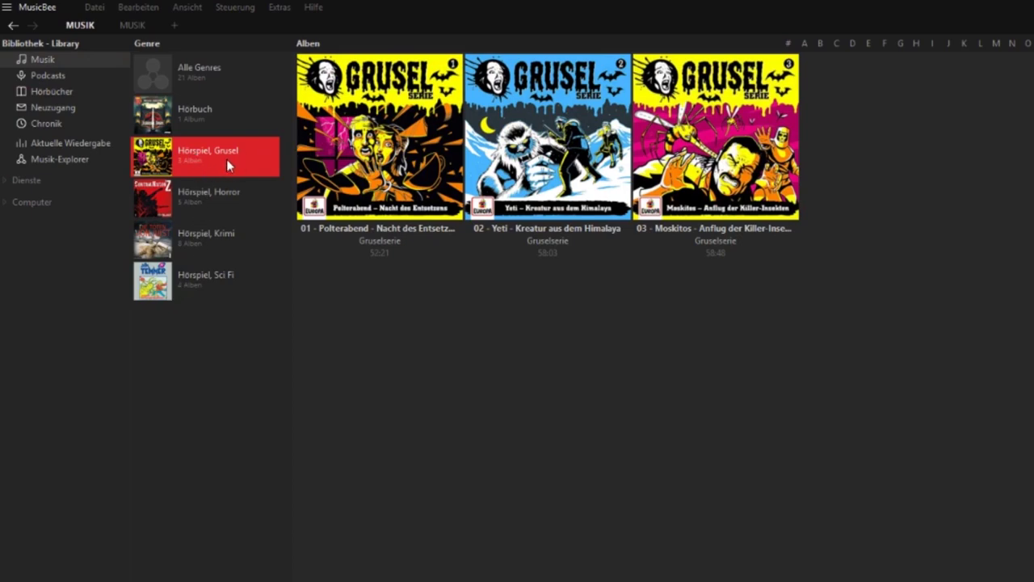
{"action": "left_click", "coordinate": [219, 202]}
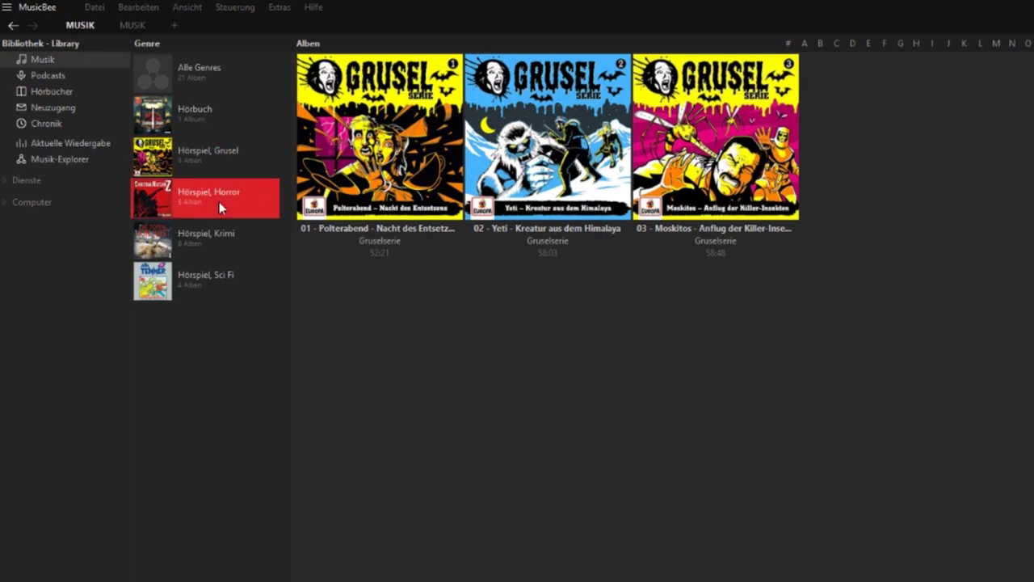
{"action": "left_click", "coordinate": [211, 235]}
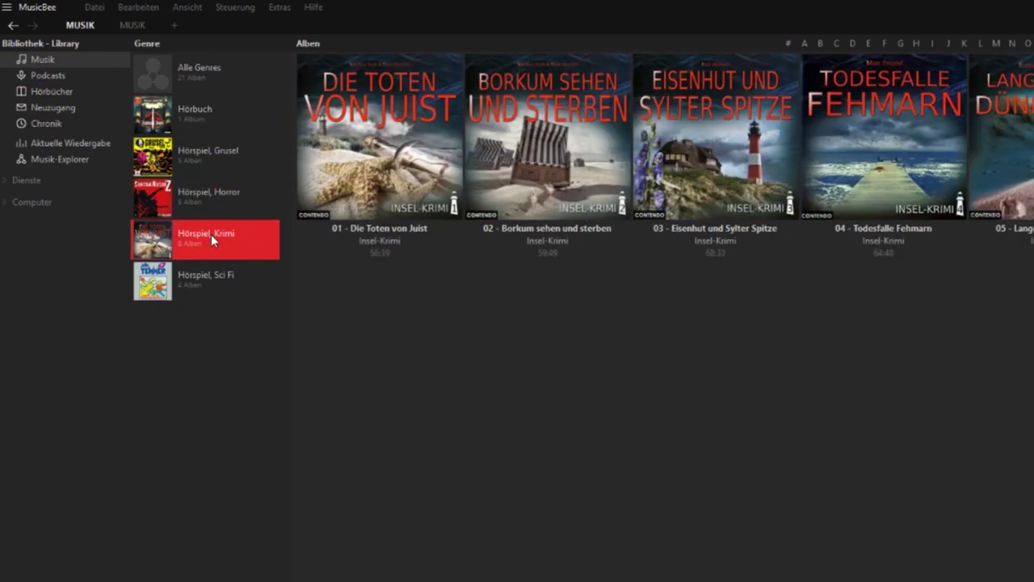
{"action": "left_click", "coordinate": [245, 289]}
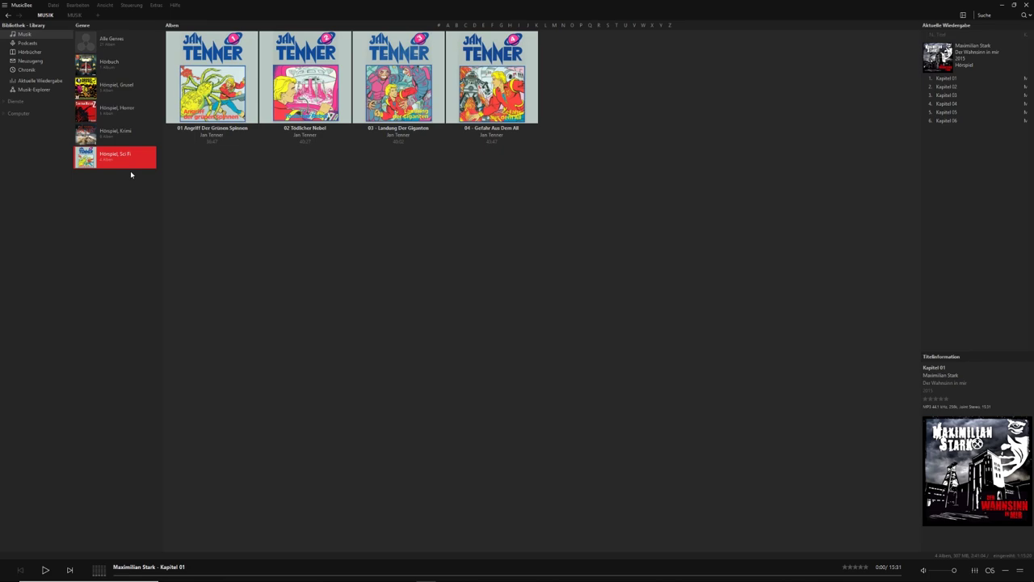
In the library settings, replace the monitored folder on Hörspiel-Musik-Archiv (I:) with the Test-Bibliothek folder inside Music
{"action": "left_click", "coordinate": [74, 9]}
{"action": "left_click", "coordinate": [102, 72]}
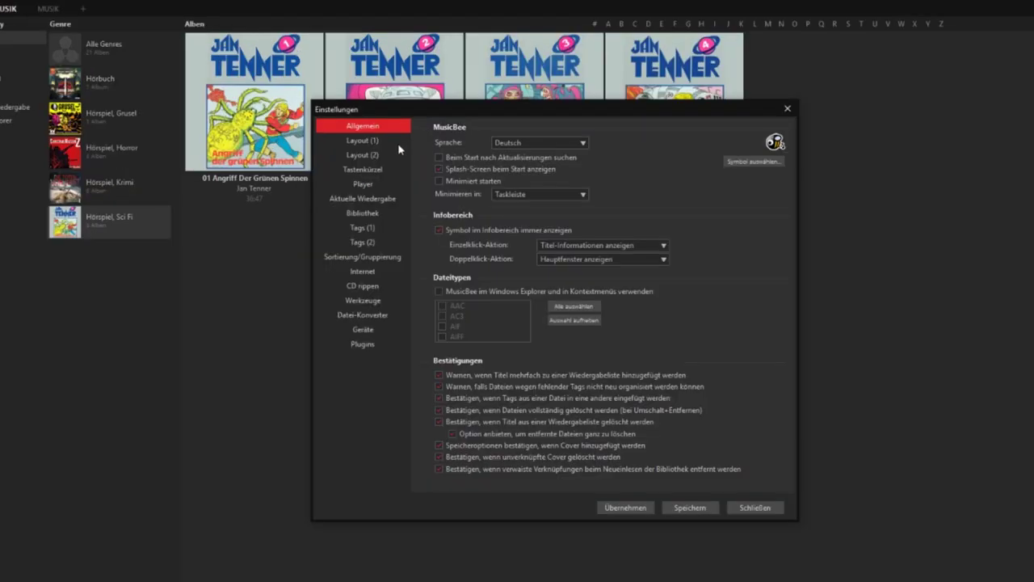
{"action": "left_click", "coordinate": [367, 212]}
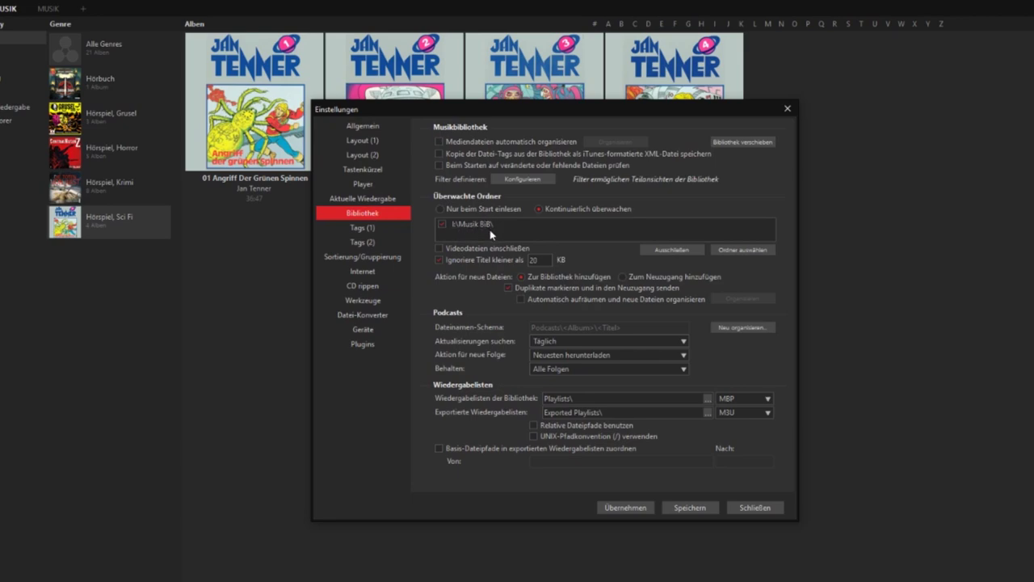
{"action": "left_click", "coordinate": [743, 251]}
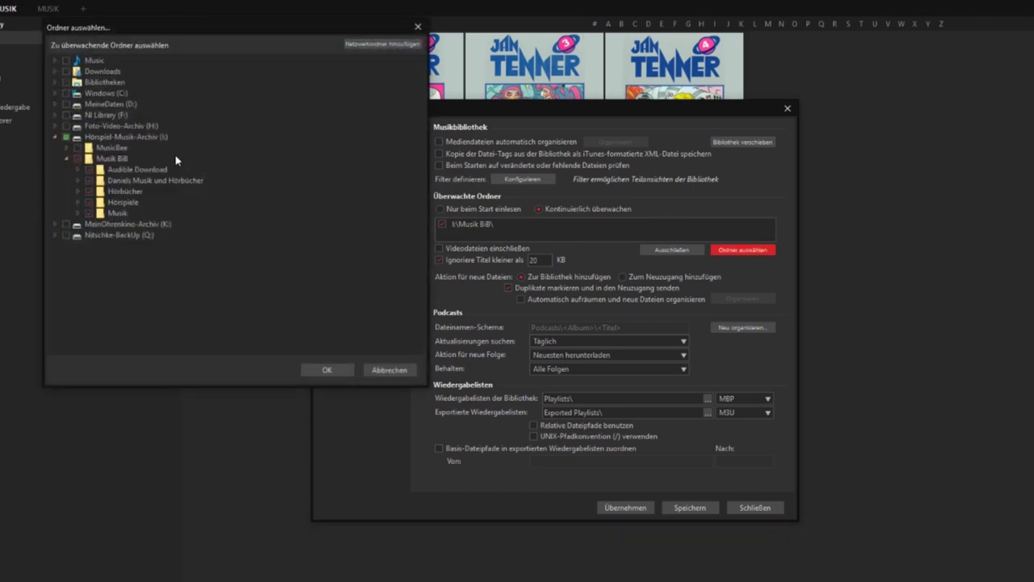
{"action": "left_click", "coordinate": [66, 138]}
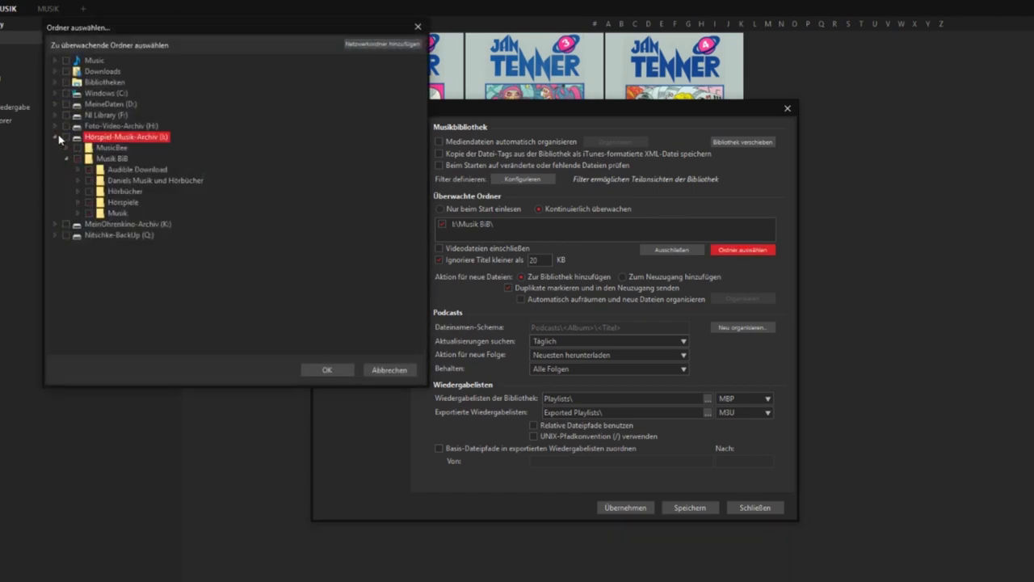
{"action": "left_click", "coordinate": [55, 136]}
{"action": "left_click", "coordinate": [55, 61]}
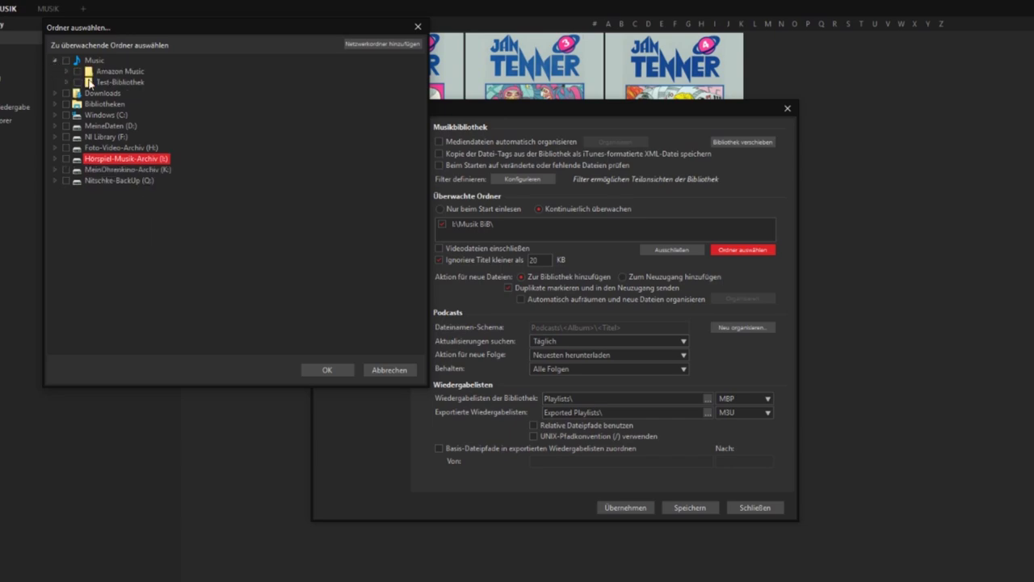
{"action": "left_click", "coordinate": [80, 84]}
{"action": "left_click", "coordinate": [79, 83]}
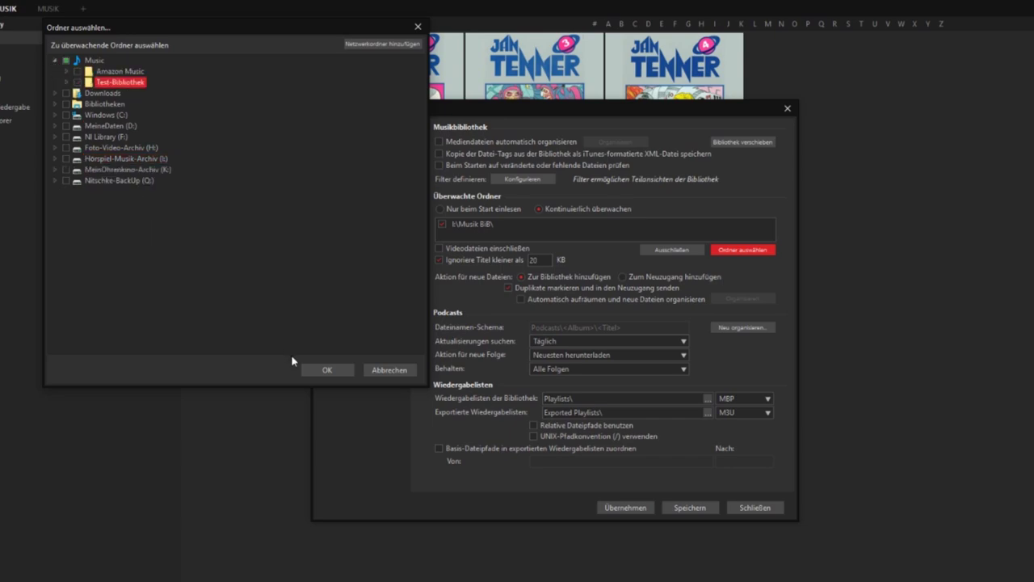
{"action": "left_click", "coordinate": [326, 369]}
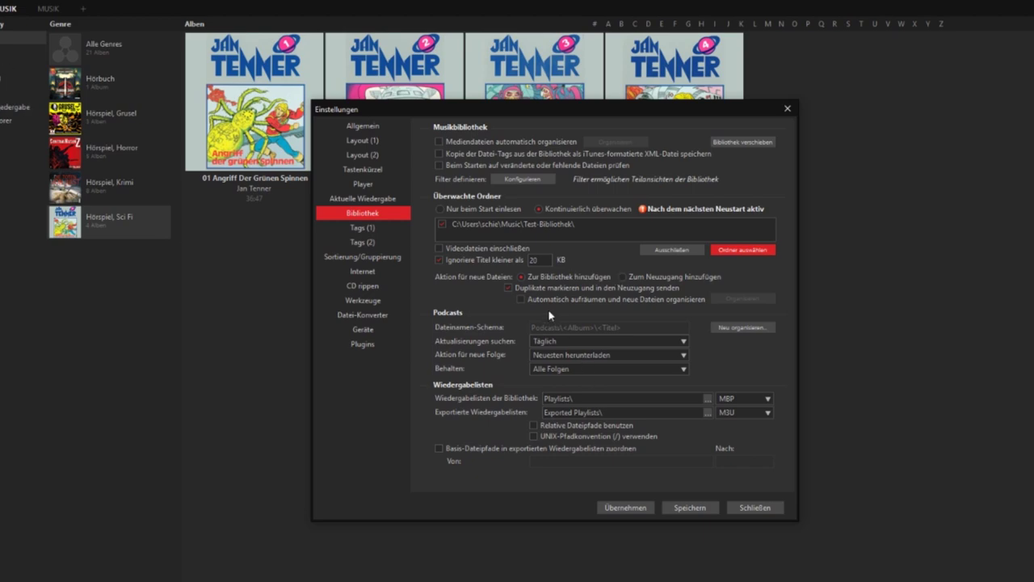
Set new files to be added directly to the library (Zur Bibliothek hinzufügen), apply the library settings and close them
{"action": "left_click", "coordinate": [623, 277]}
{"action": "left_click", "coordinate": [523, 278]}
{"action": "left_click", "coordinate": [626, 508]}
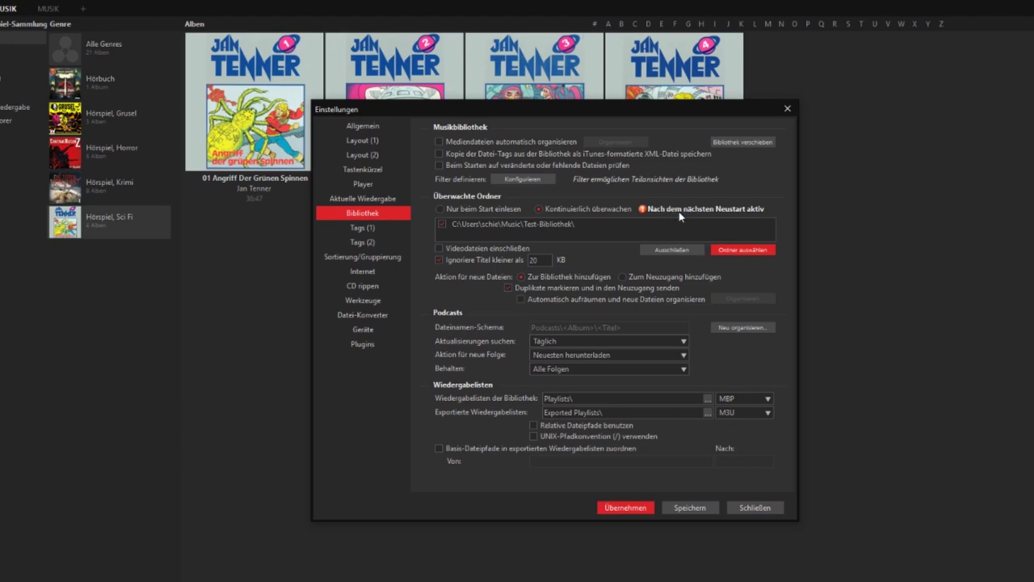
{"action": "left_click", "coordinate": [751, 509]}
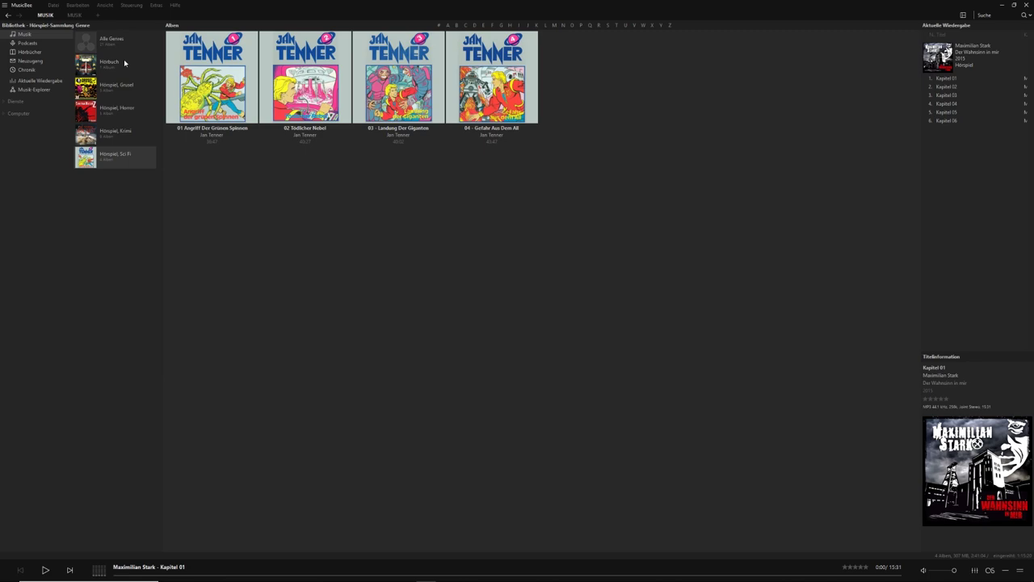
Show the Hörbuch genre and view its Jurassic Park album
{"action": "left_click", "coordinate": [125, 62]}
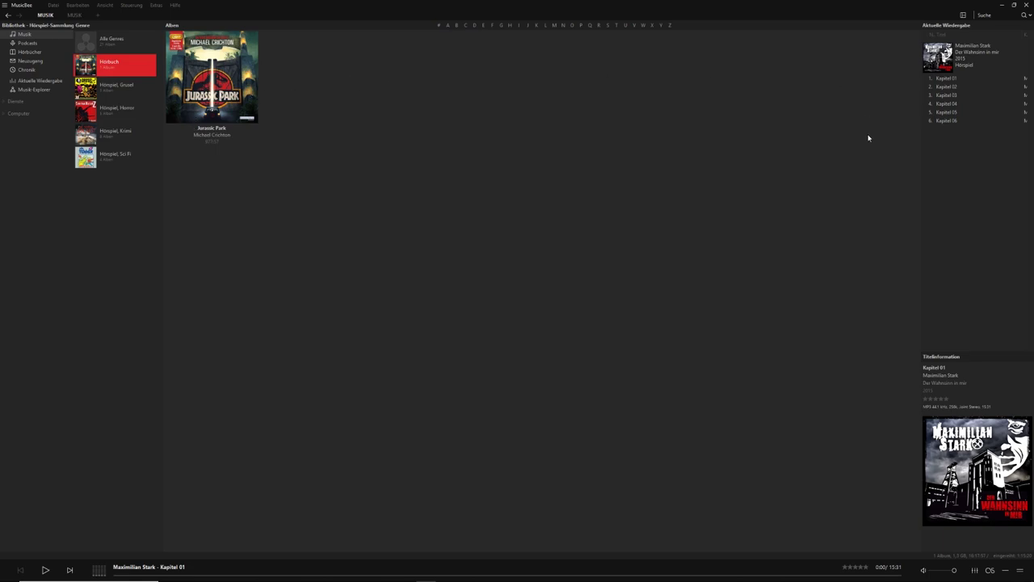
{"action": "left_click", "coordinate": [212, 77]}
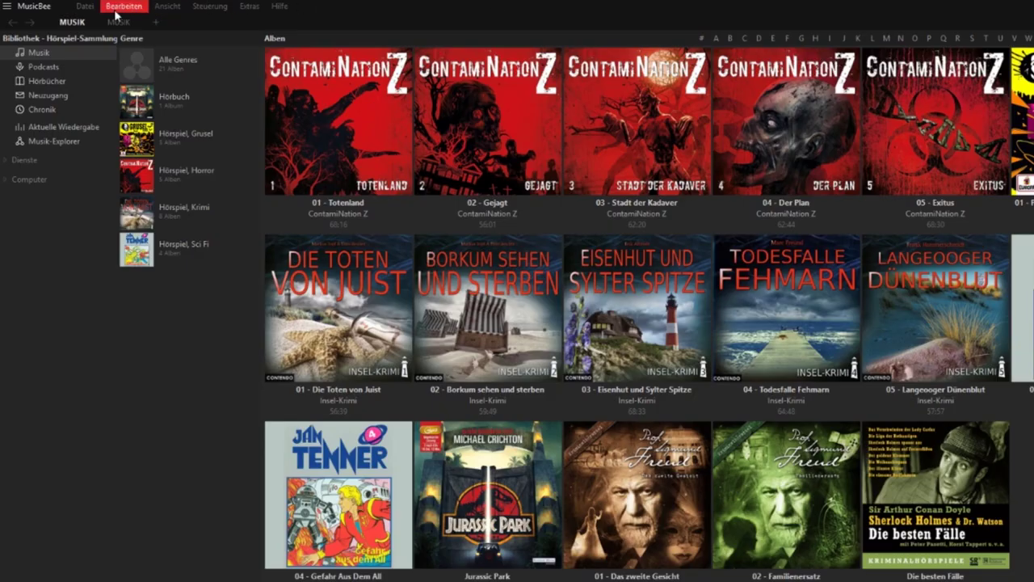
Try defining custom sorting set 1 by Dateiname in ascending order (Aufsteigend), and close the sorting settings without saving
{"action": "left_click", "coordinate": [115, 13]}
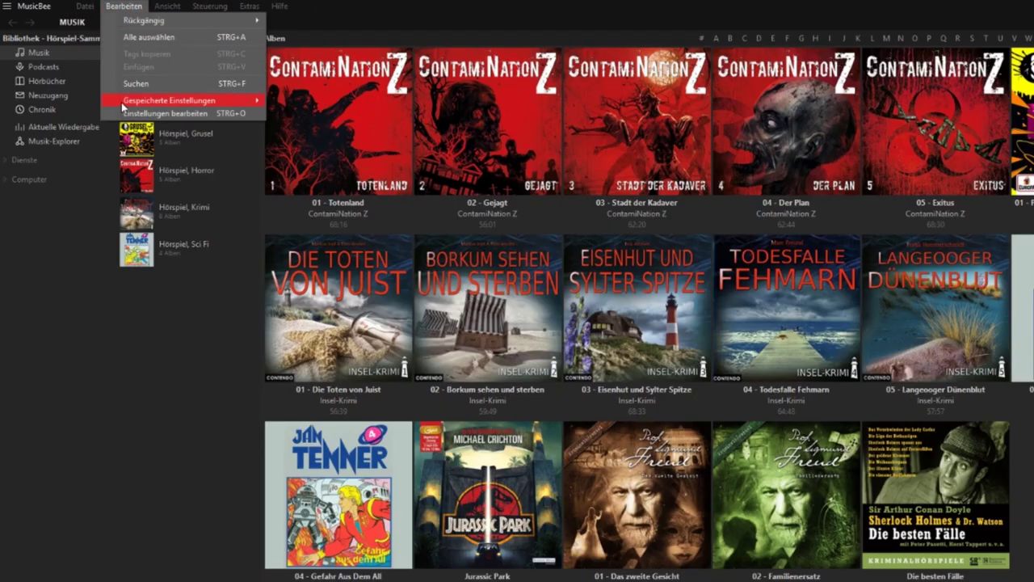
{"action": "left_click", "coordinate": [153, 113]}
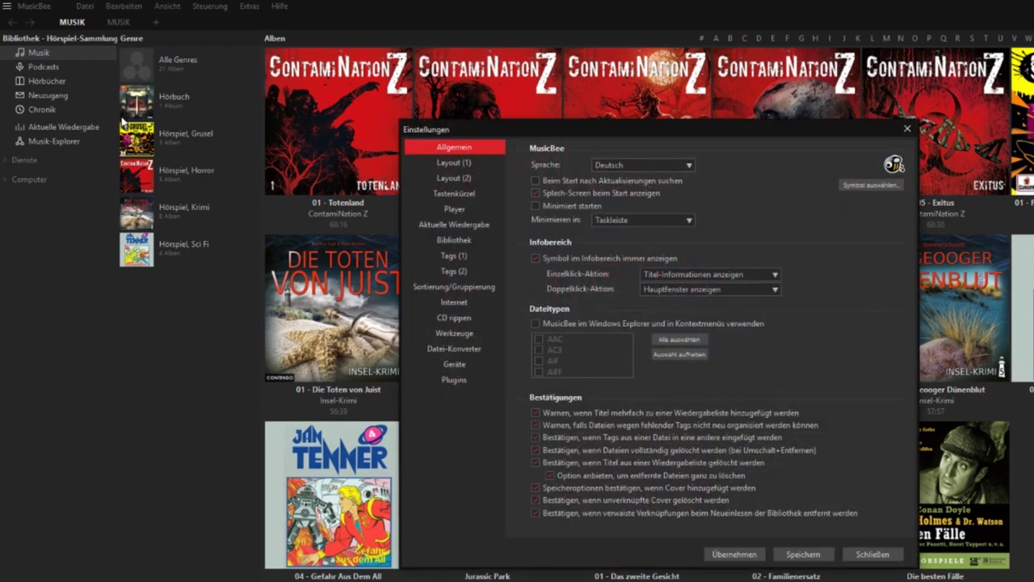
{"action": "left_click", "coordinate": [445, 289]}
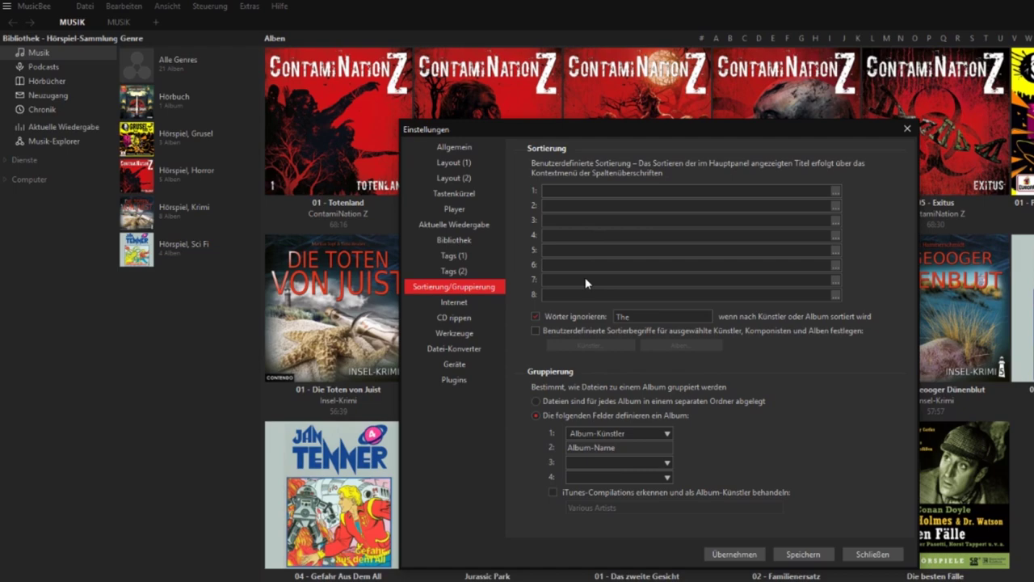
{"action": "left_click", "coordinate": [837, 191]}
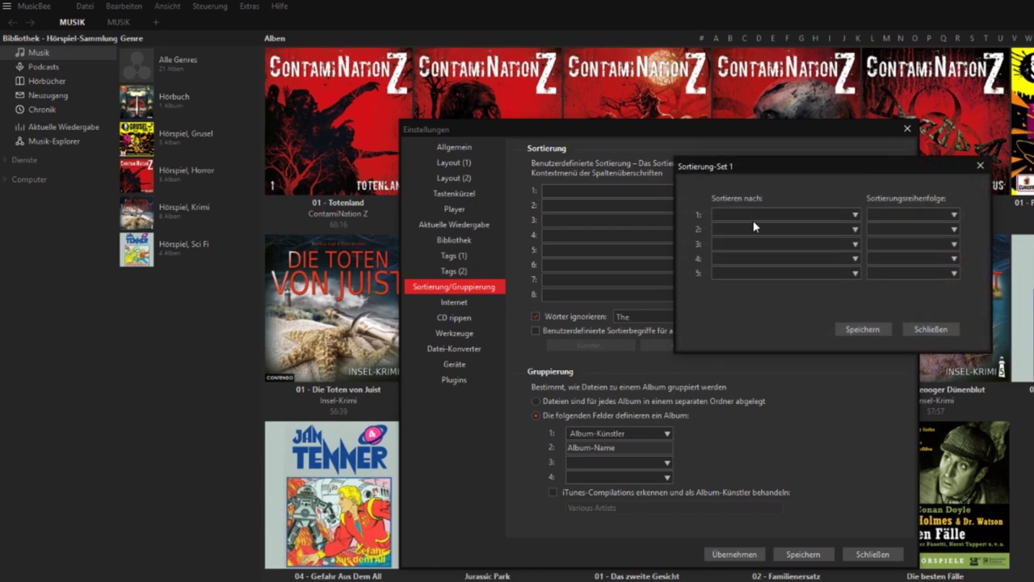
{"action": "left_click", "coordinate": [856, 215]}
{"action": "scroll", "coordinate": [824, 300], "scroll_direction": "down", "scroll_amount": 2}
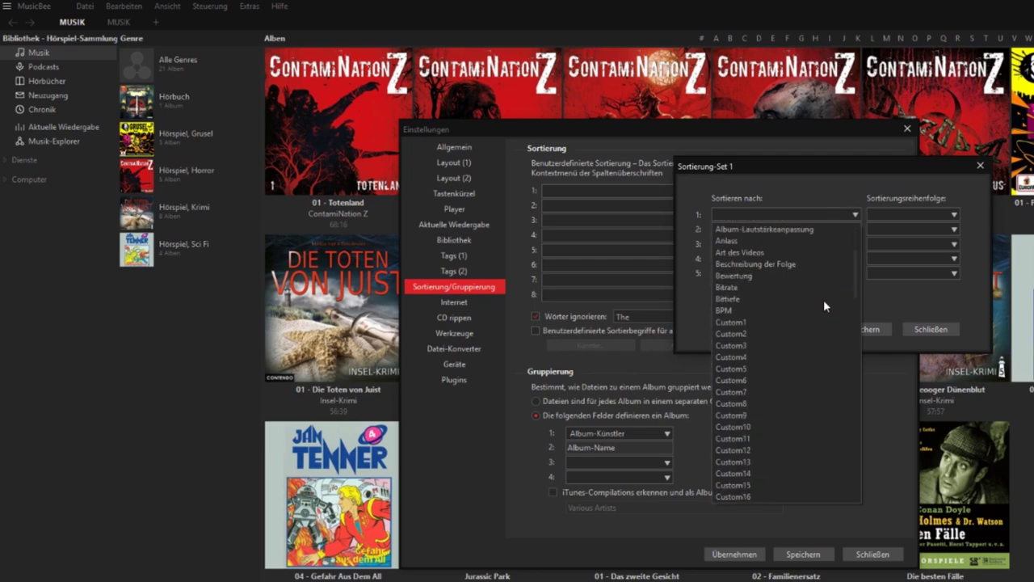
{"action": "scroll", "coordinate": [824, 306], "scroll_direction": "down", "scroll_amount": 4}
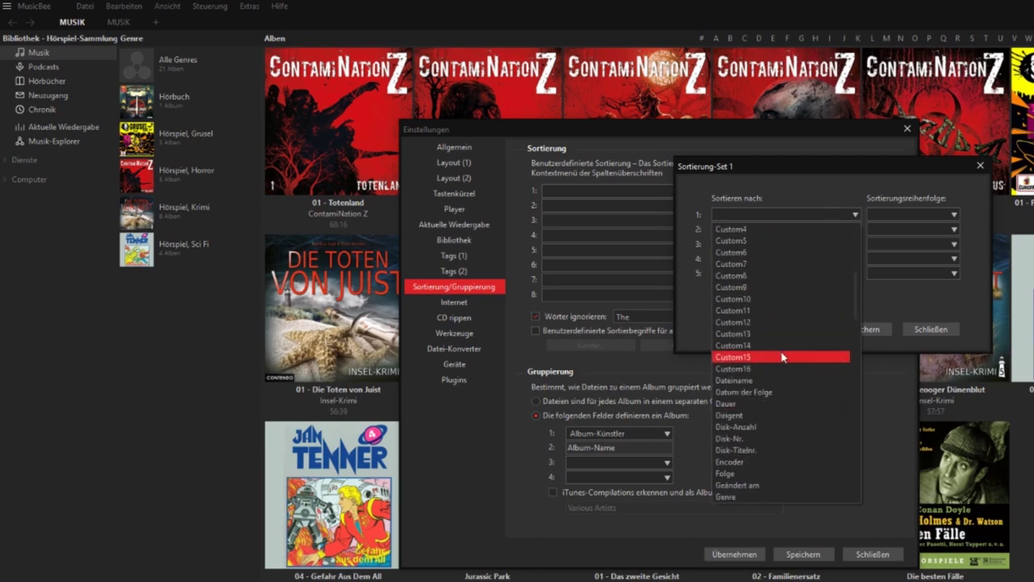
{"action": "left_click", "coordinate": [731, 380]}
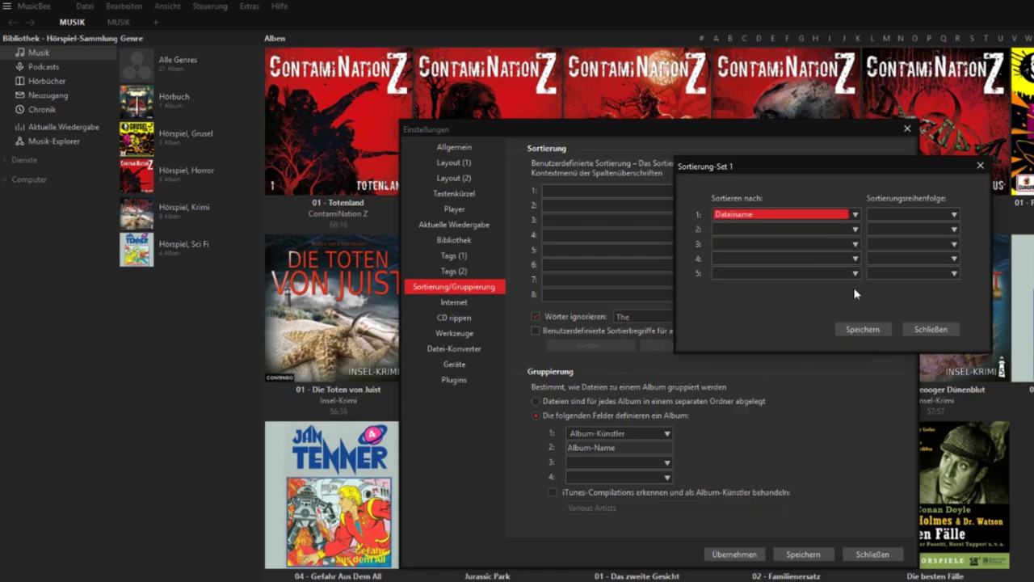
{"action": "left_click", "coordinate": [954, 214]}
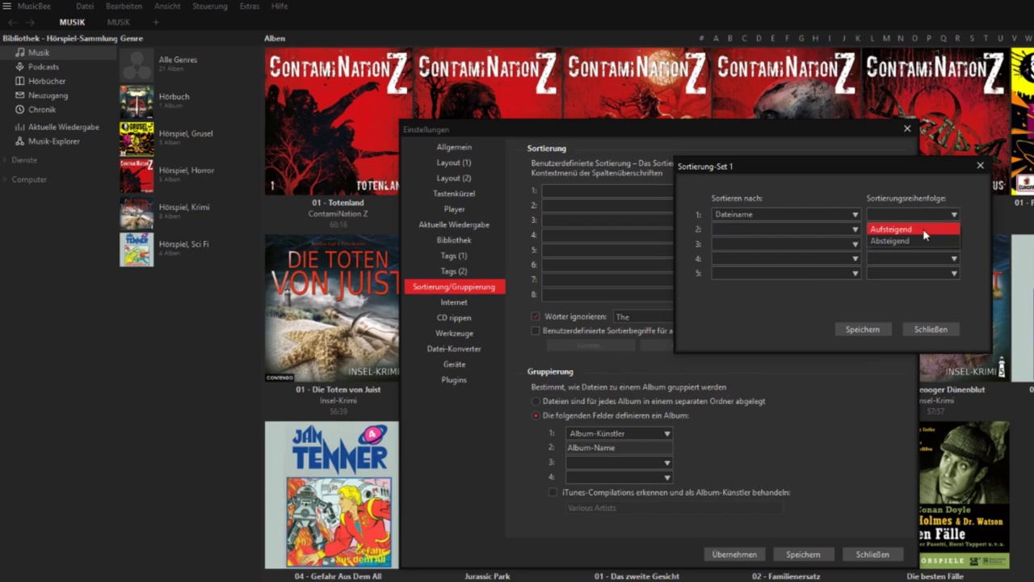
{"action": "left_click", "coordinate": [926, 231]}
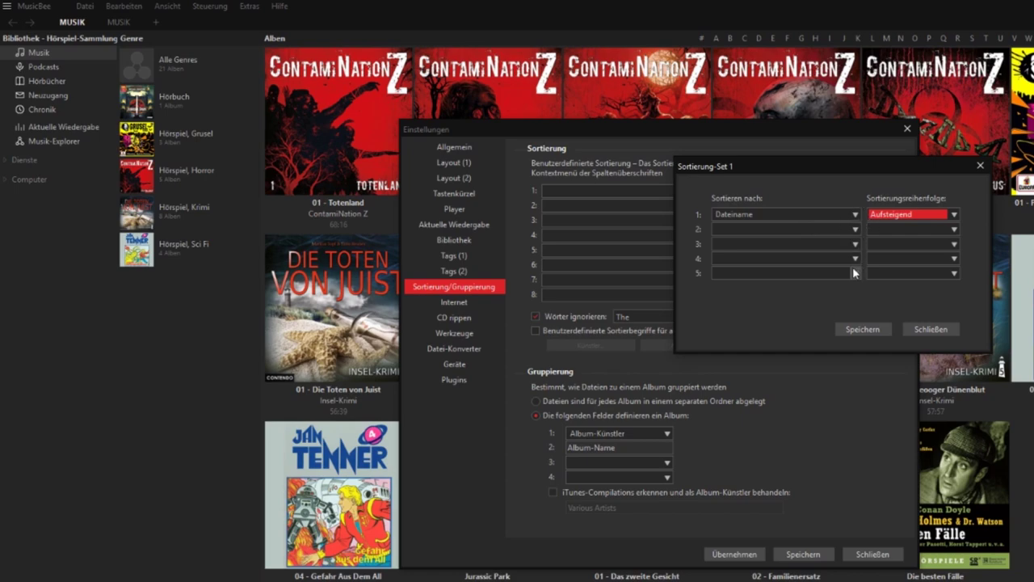
{"action": "left_click", "coordinate": [940, 329]}
{"action": "left_click", "coordinate": [876, 554]}
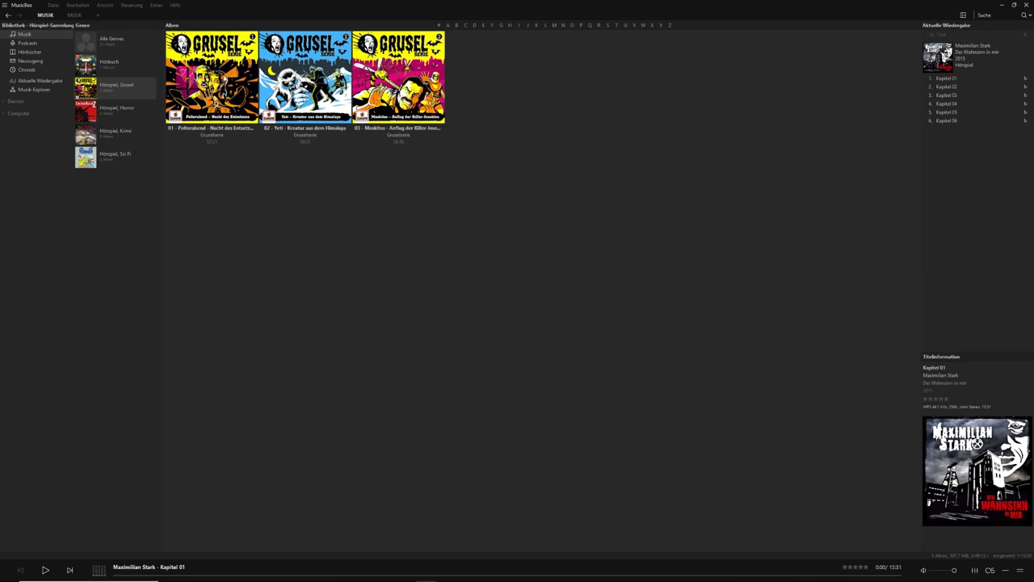
Open the album 01 - Polterabend - Nacht des Entsetzens for editing and examine its tags, including the title number
{"action": "right_click", "coordinate": [224, 77]}
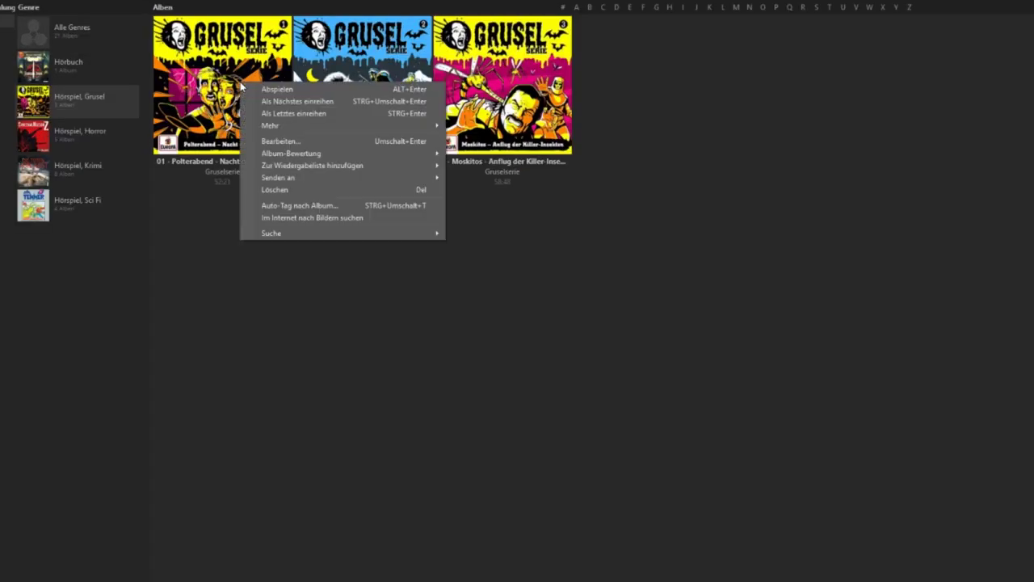
{"action": "left_click", "coordinate": [268, 142]}
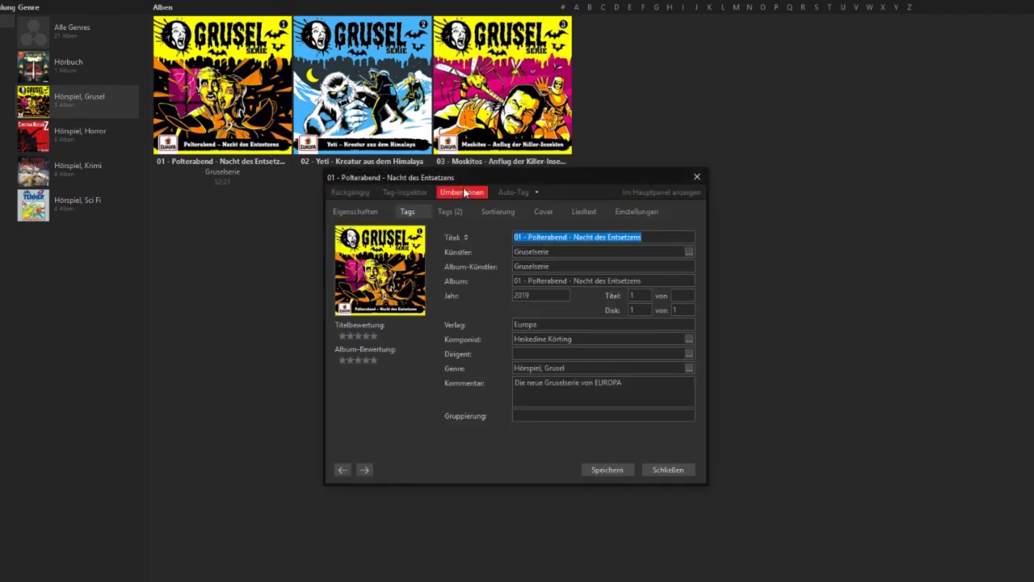
{"action": "left_click_drag", "start_coordinate": [465, 179], "coordinate": [473, 216]}
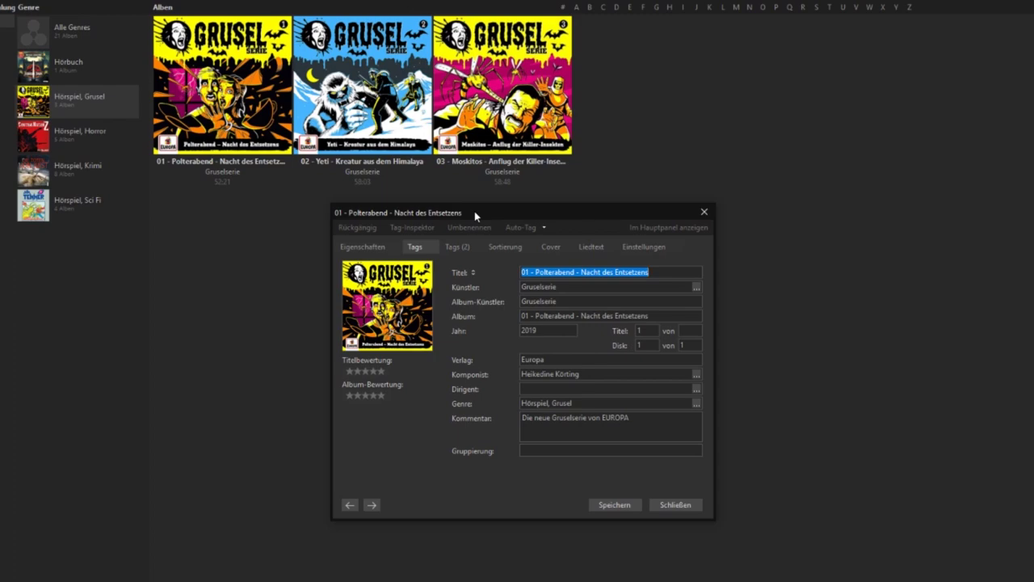
{"action": "left_click", "coordinate": [646, 330]}
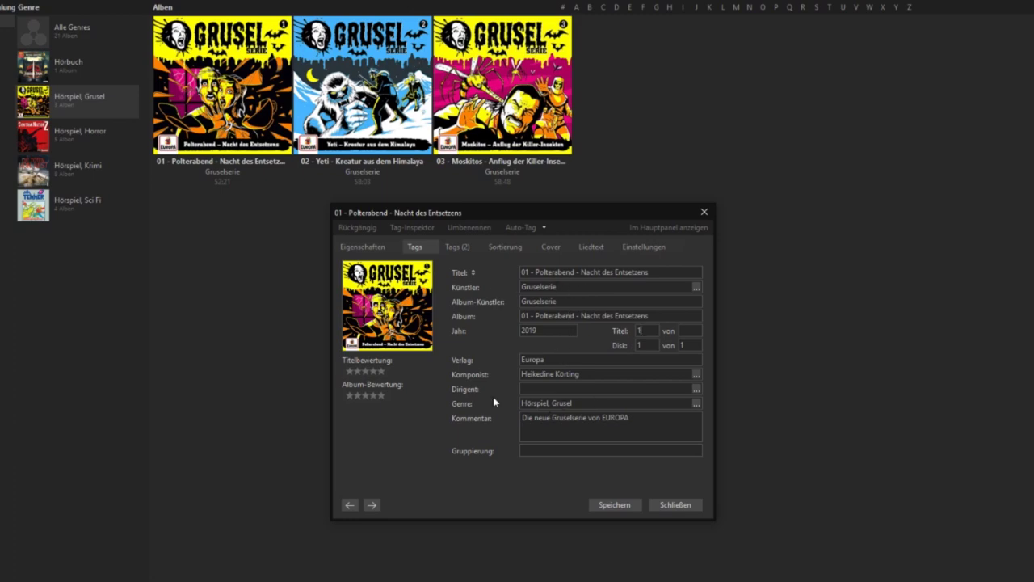
Review the album's cover, lyrics (Liedtext) and file properties (Eigenschaften), return to its tags, and close the editor without saving
{"action": "left_click", "coordinate": [550, 247]}
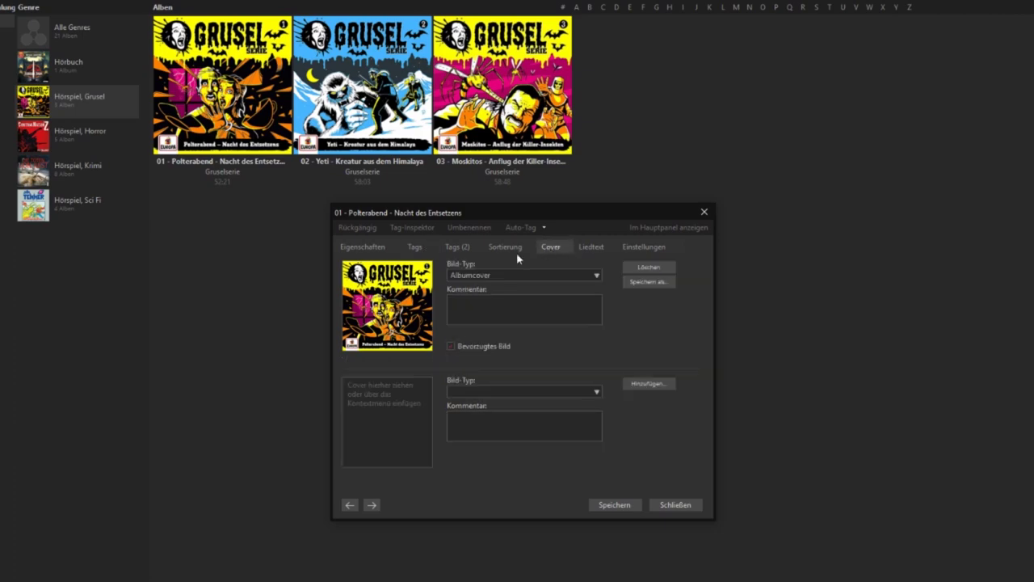
{"action": "left_click", "coordinate": [600, 248]}
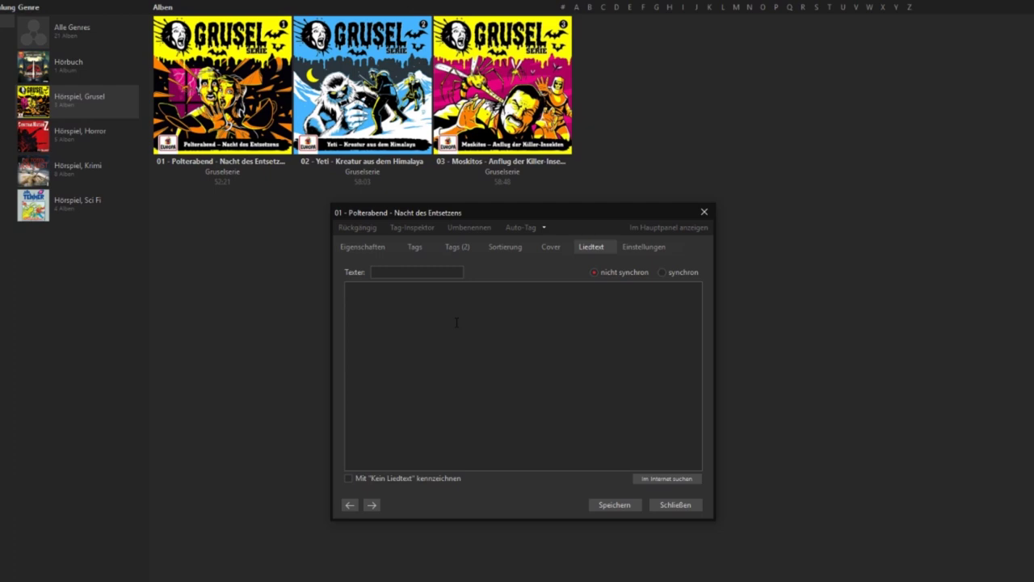
{"action": "left_click", "coordinate": [374, 249]}
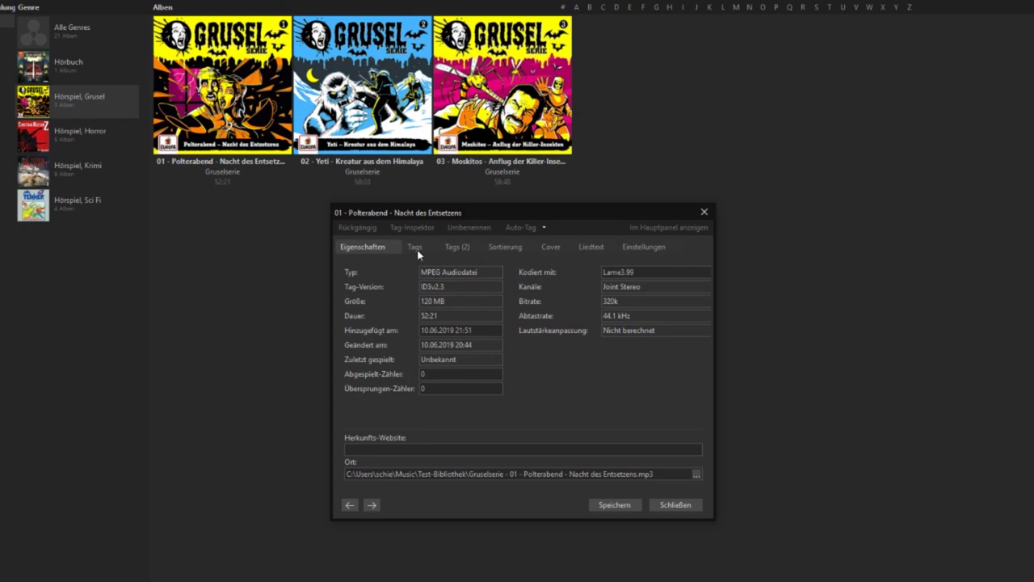
{"action": "left_click", "coordinate": [416, 249]}
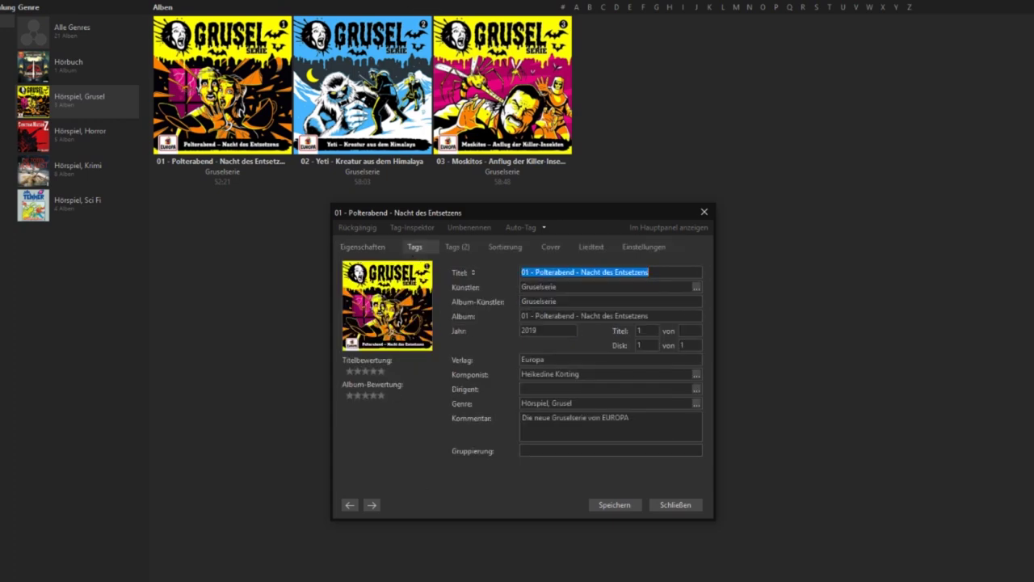
{"action": "left_click", "coordinate": [691, 509]}
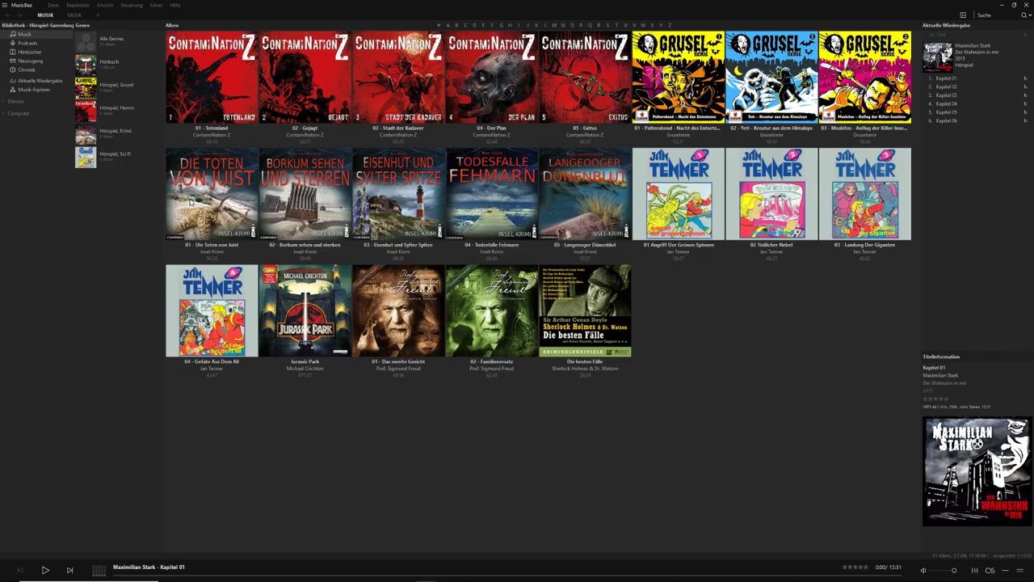